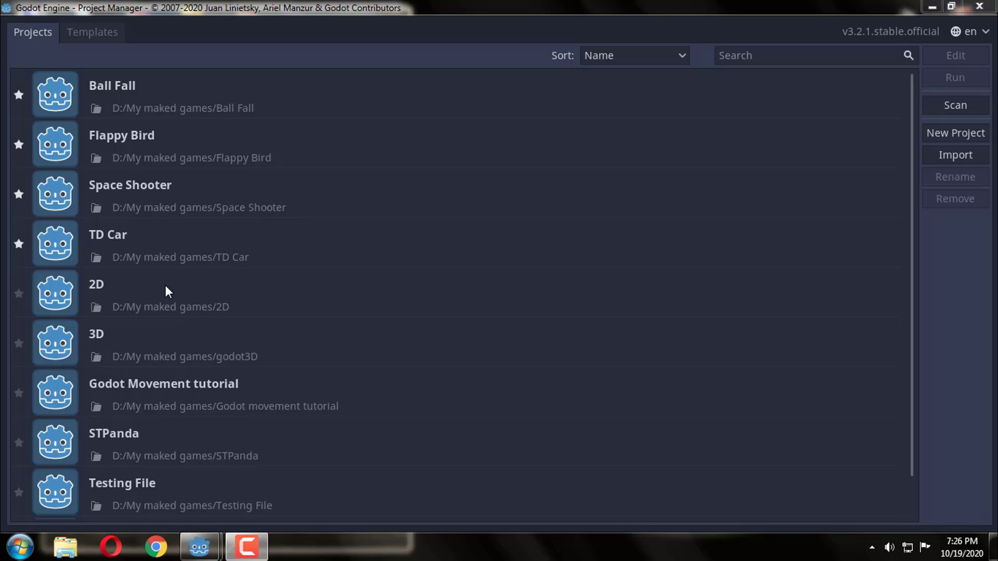
# - Open the existing 2D project from the project list and dismiss the startup alert
pyautogui.doubleClick(110, 285)
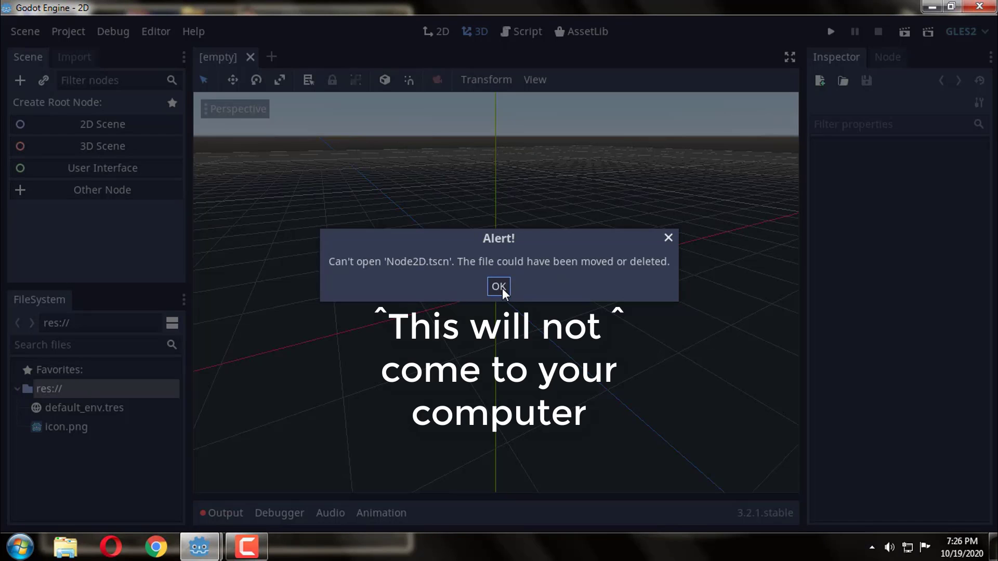
pyautogui.click(500, 288)
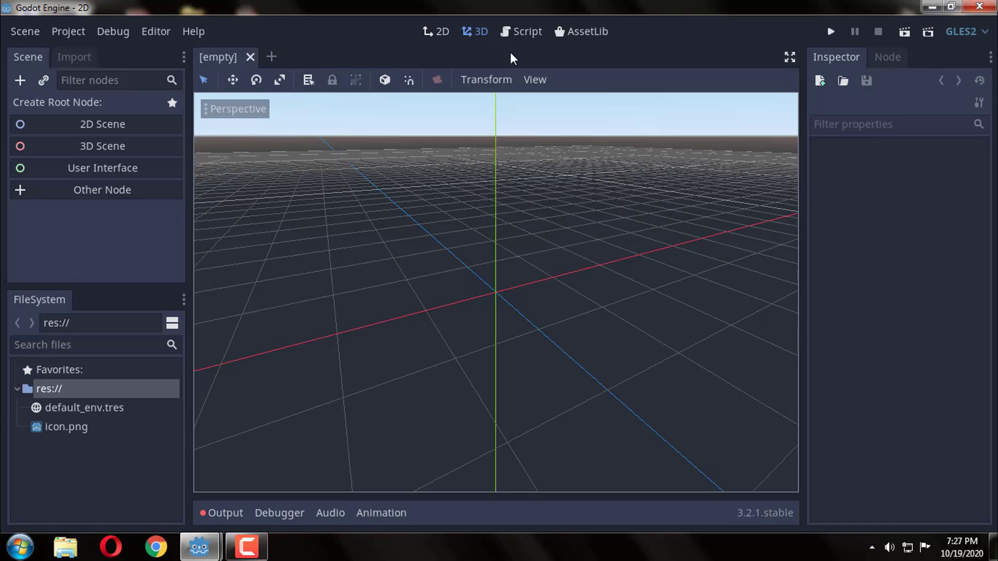
# - Look through the 2D, 3D, Script and AssetLib workspaces, comparing the 2D and 3D views
pyautogui.click(441, 36)
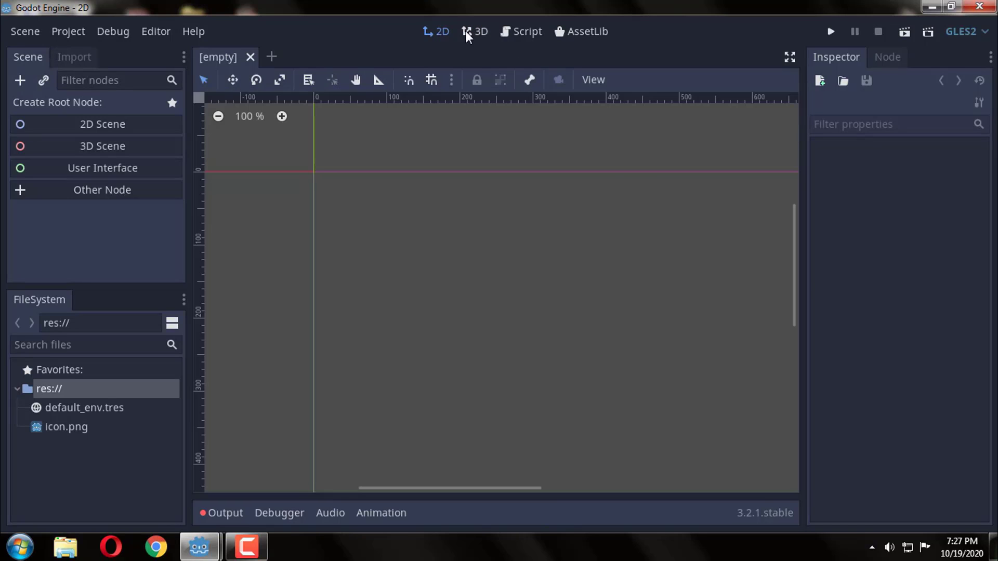
pyautogui.click(477, 32)
pyautogui.click(517, 32)
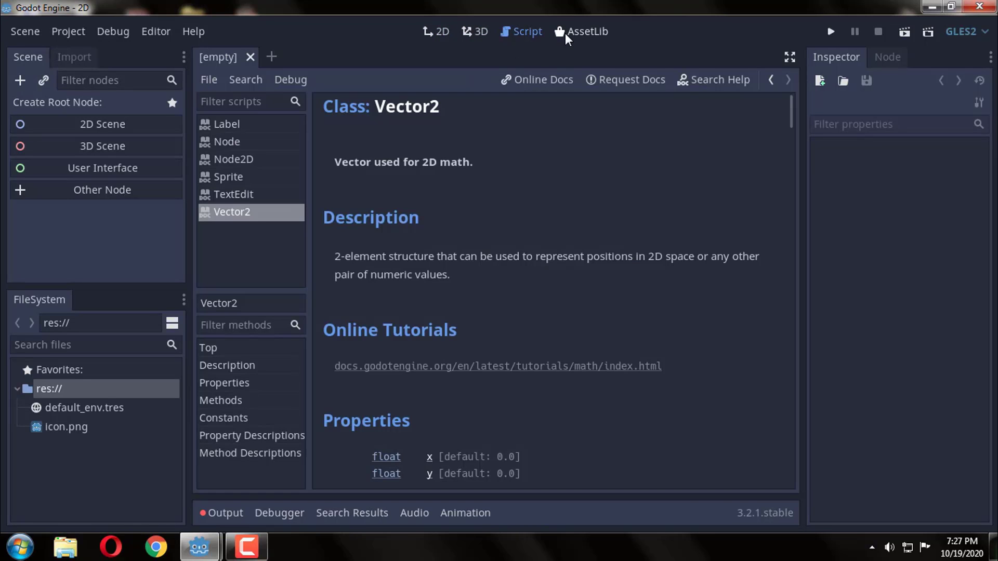
pyautogui.click(566, 33)
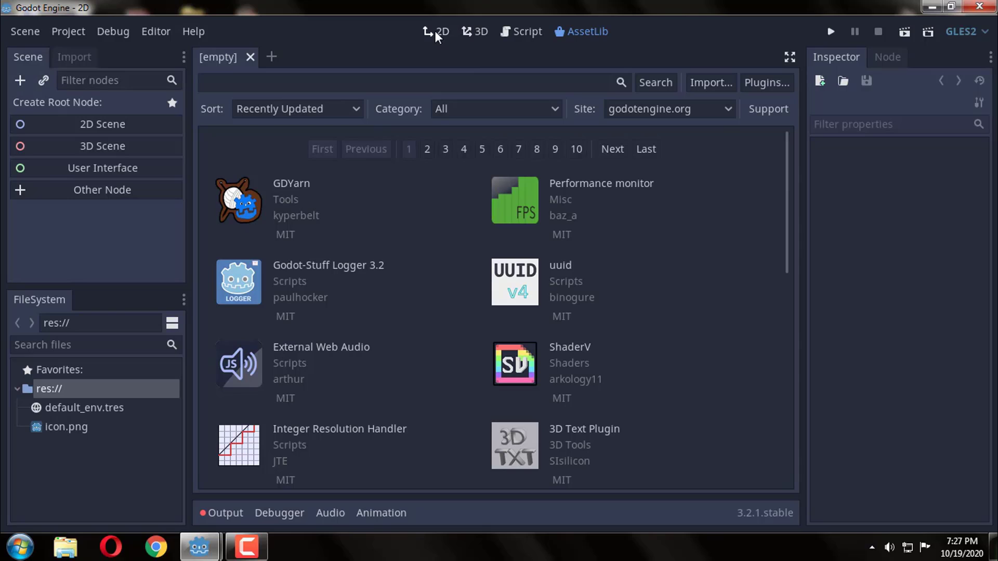
pyautogui.click(476, 34)
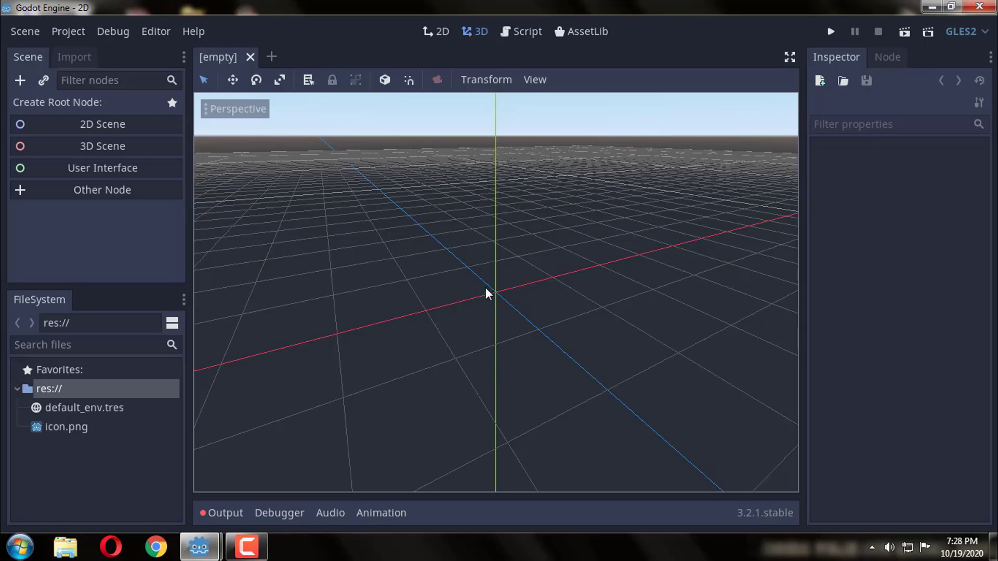
pyautogui.click(435, 32)
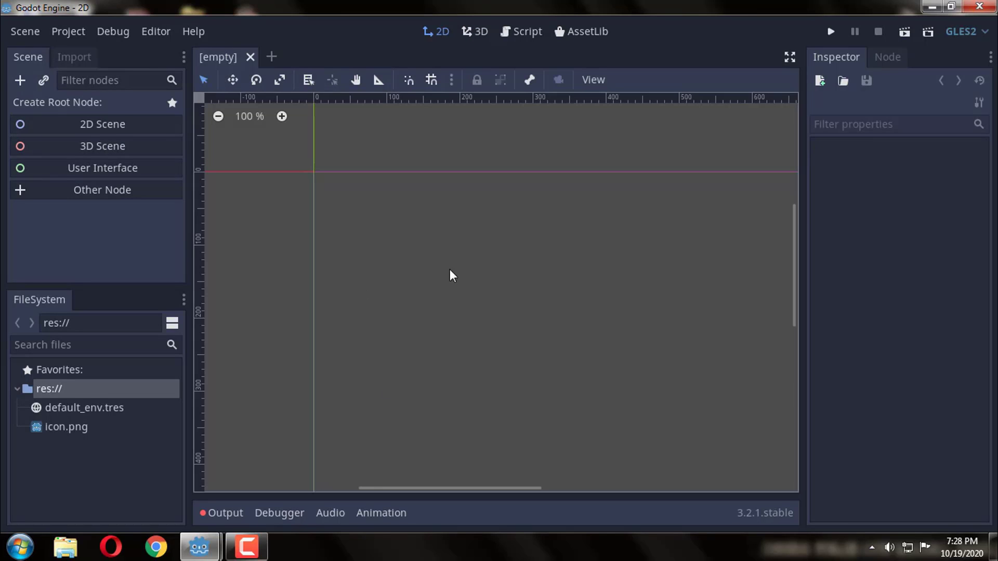
pyautogui.click(467, 32)
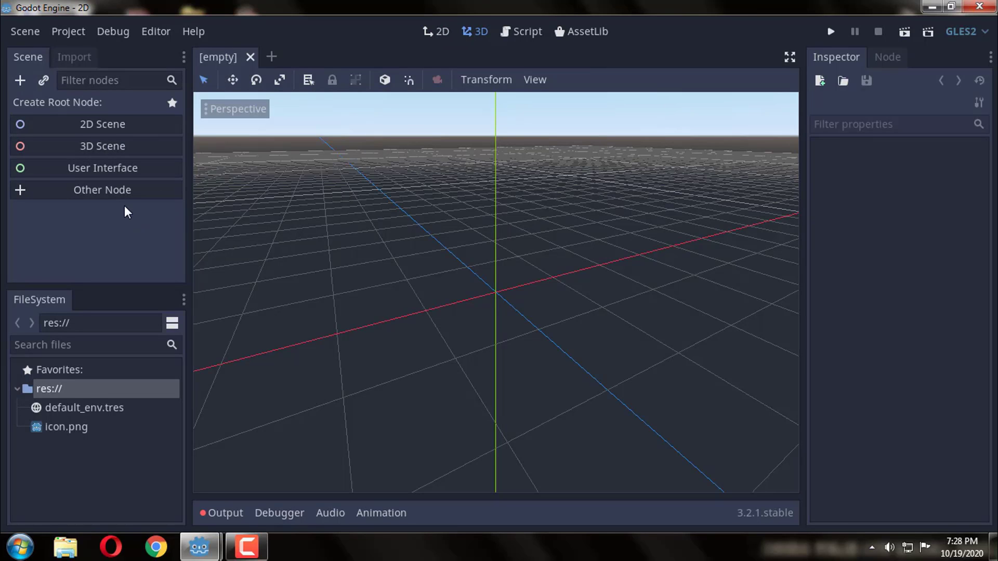
# - Create a 2D scene root and place icon.png in the viewport as a sprite at about x 112, y 76
pyautogui.click(127, 124)
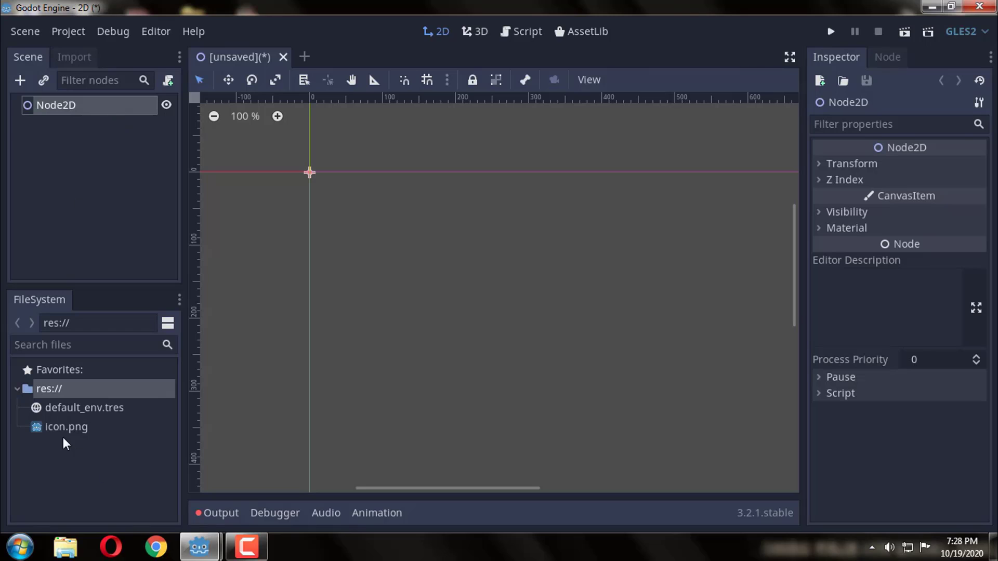
pyautogui.moveTo(53, 428); pyautogui.dragTo(392, 228)
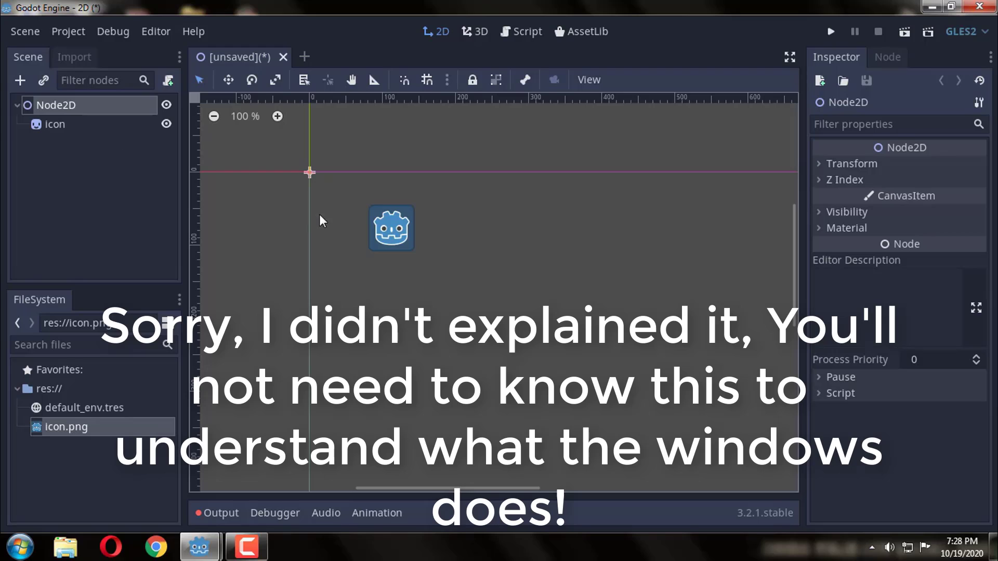
pyautogui.click(396, 232)
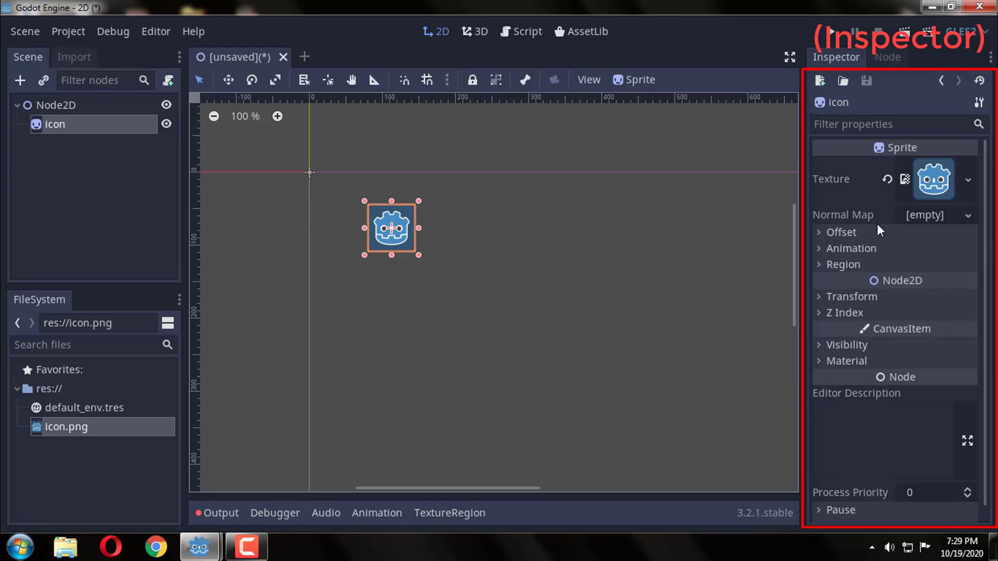
# - Examine the texture import settings of icon.png, including size limit and compression, and return to the scene tree
pyautogui.click(68, 61)
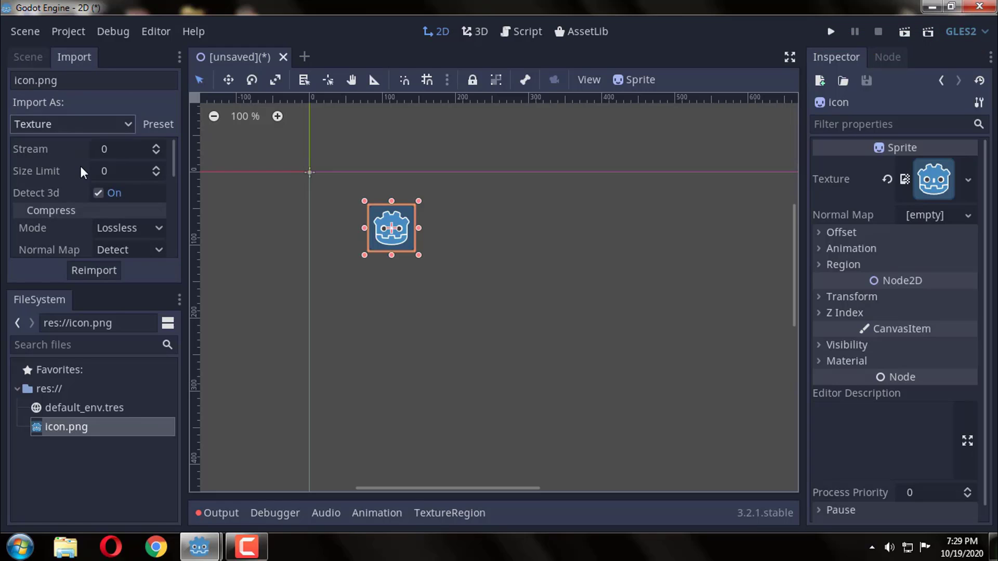
pyautogui.scroll(-2, 81, 167)
pyautogui.scroll(2, 82, 167)
pyautogui.scroll(-1, 59, 202)
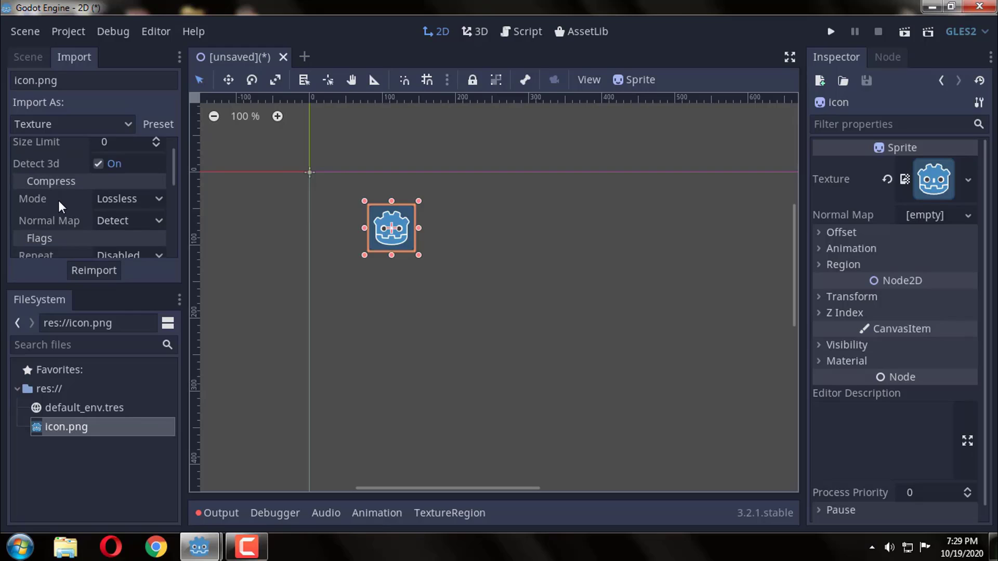
pyautogui.scroll(1, 59, 201)
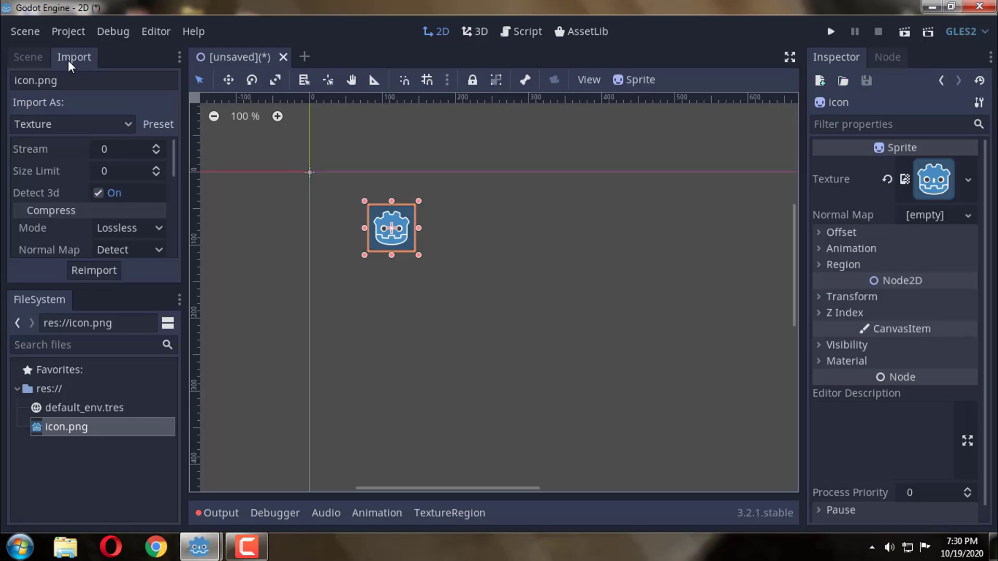
pyautogui.click(28, 56)
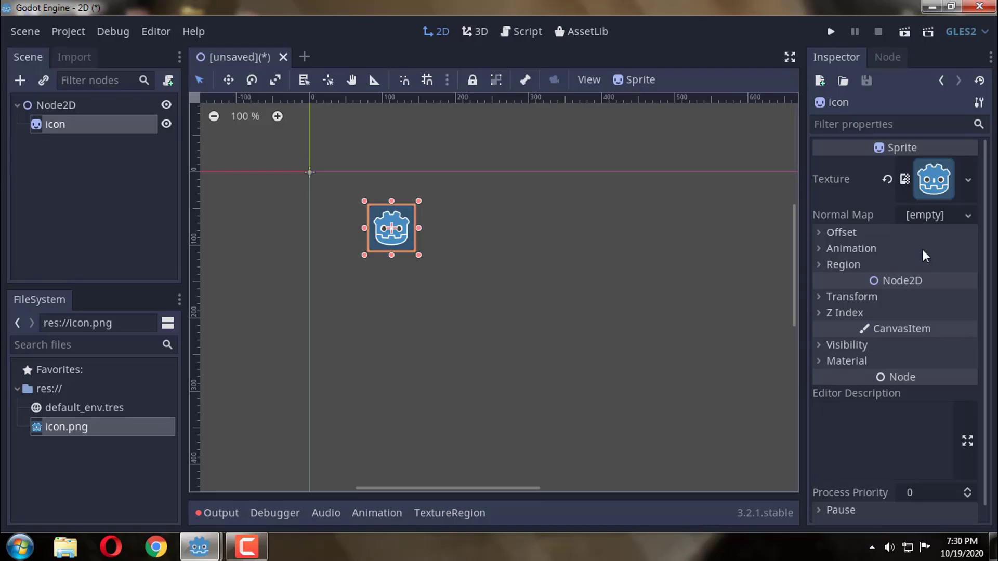
# - Set the icon sprite's position to x 0, y 0 and keep the sprite selected
pyautogui.click(821, 296)
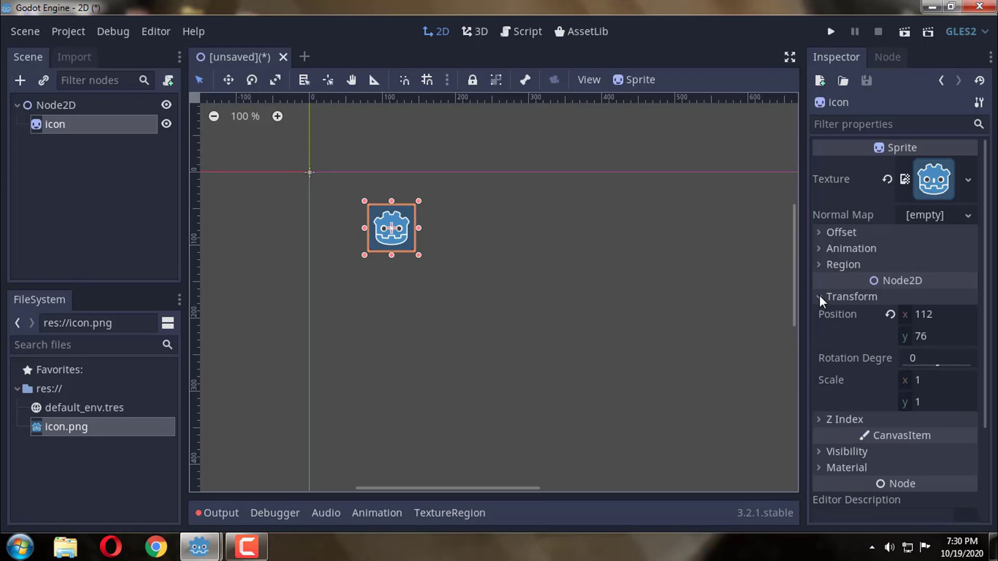
pyautogui.click(931, 313)
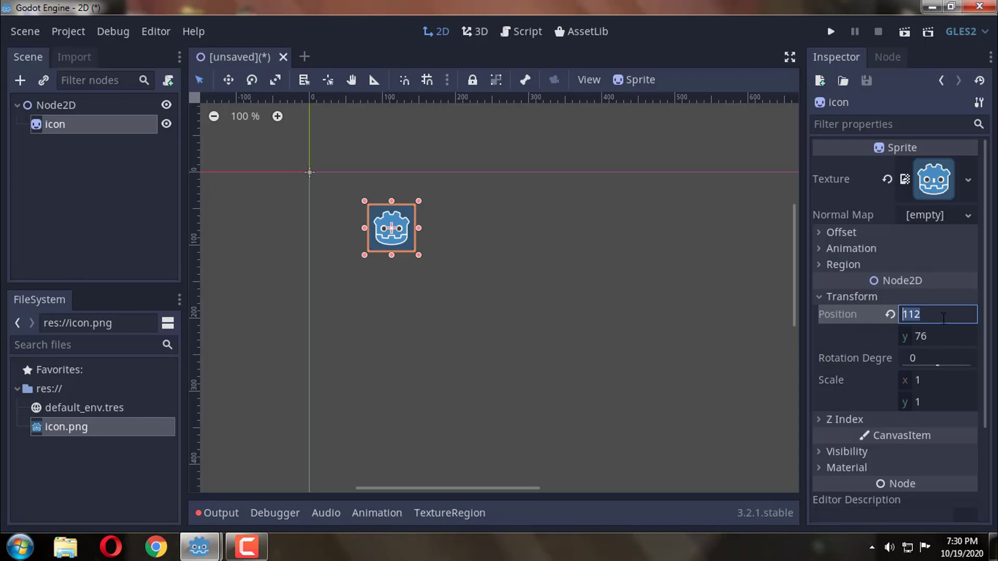
pyautogui.write('0')
pyautogui.click(929, 339)
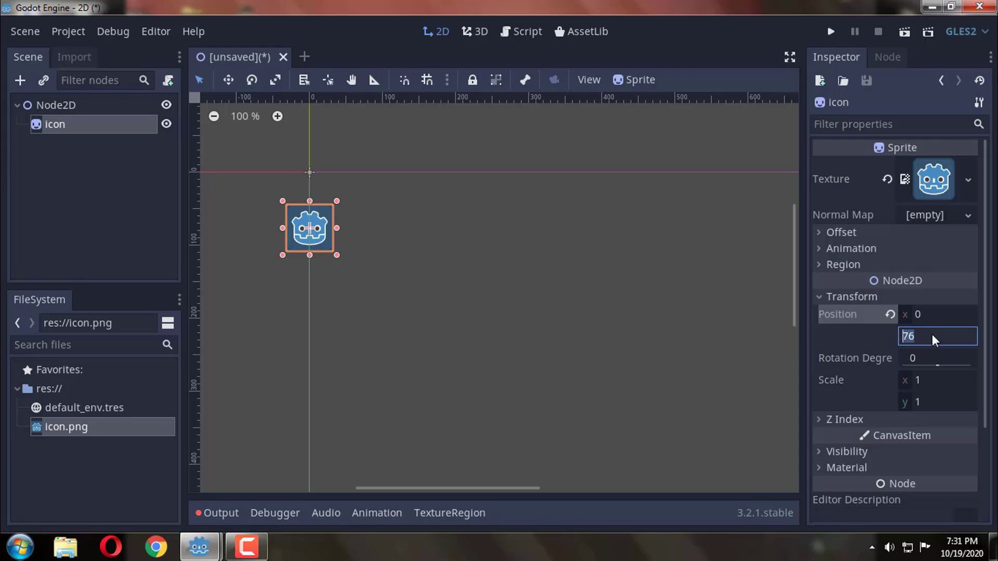
pyautogui.write('0')
pyautogui.press('Return')
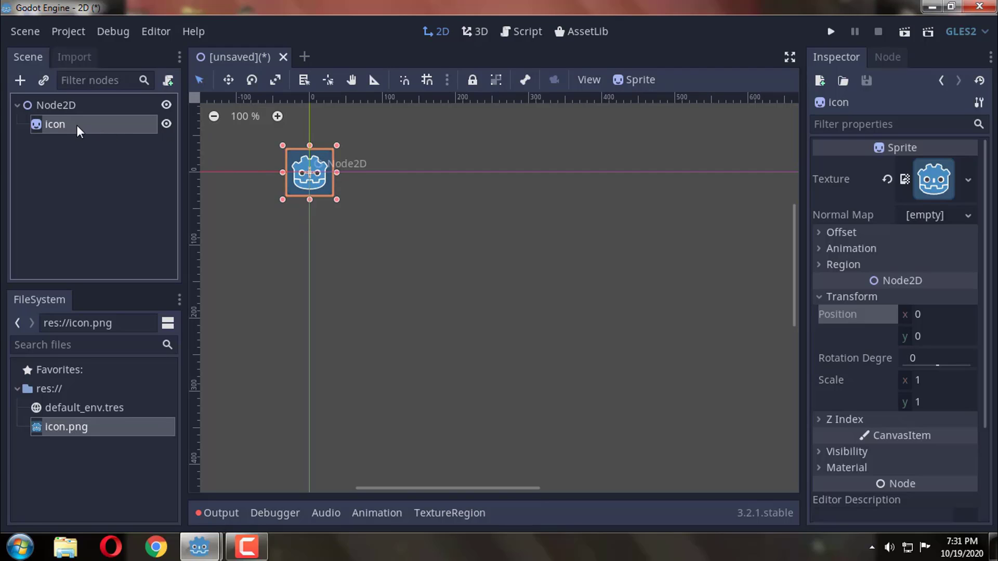
pyautogui.click(444, 225)
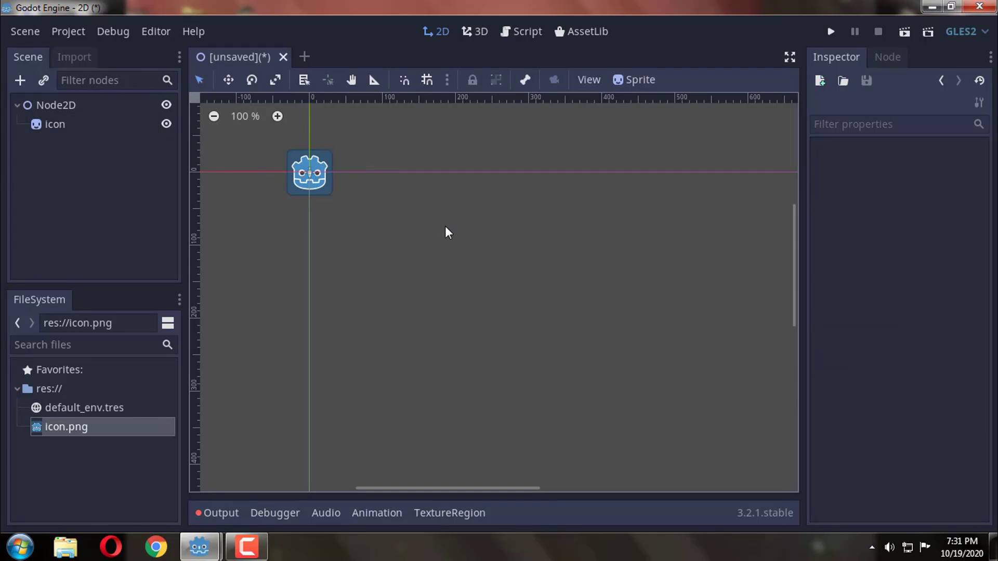
pyautogui.click(310, 173)
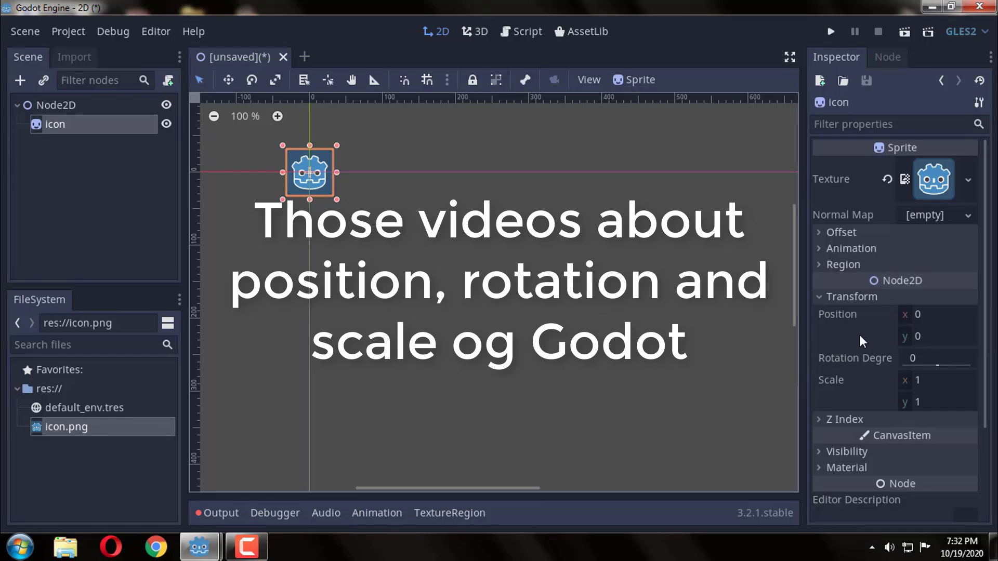
# - View the signals available for the icon sprite, return to its properties and dismiss the Windows color scheme prompt
pyautogui.click(885, 58)
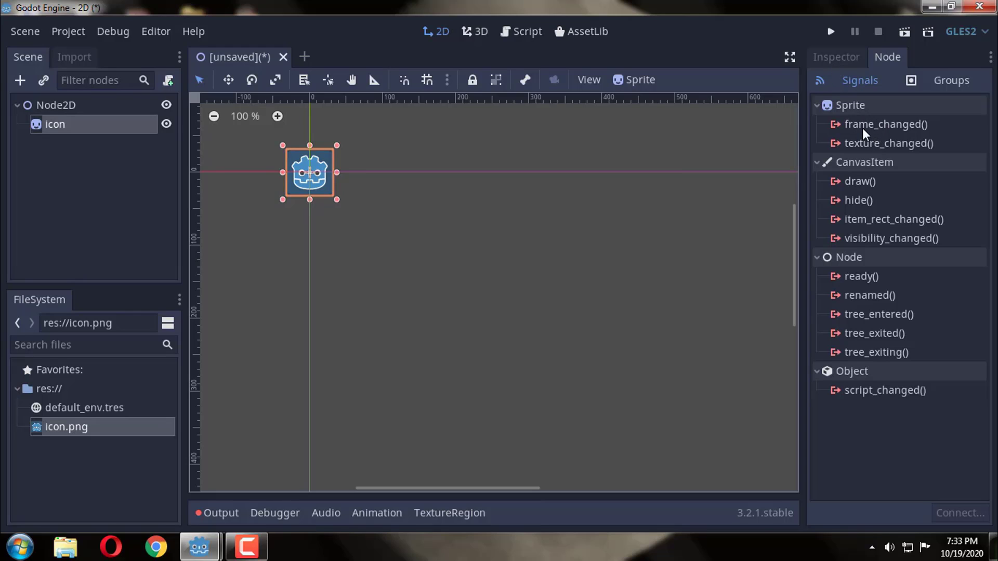
pyautogui.moveTo(863, 128)
pyautogui.click(844, 61)
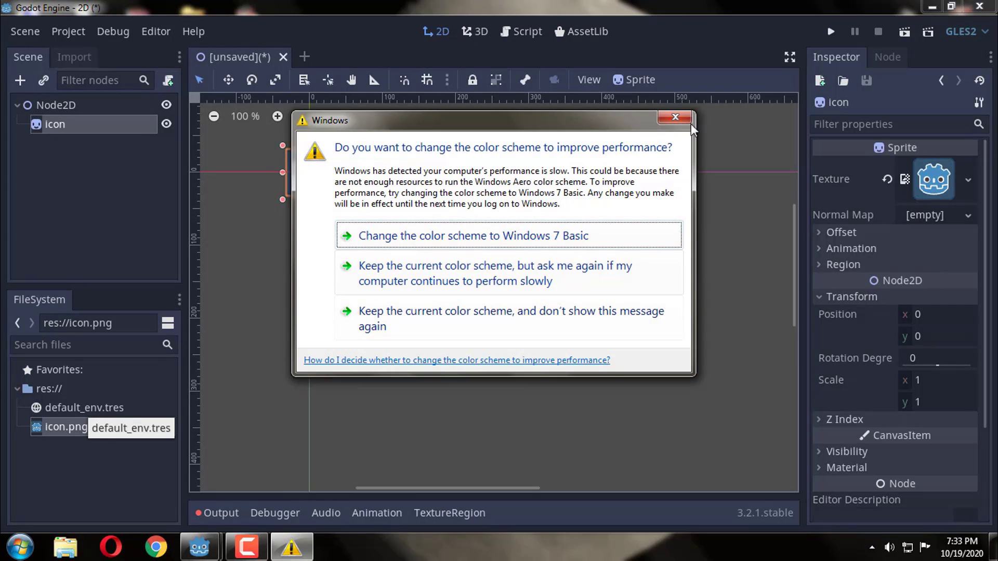
pyautogui.click(674, 117)
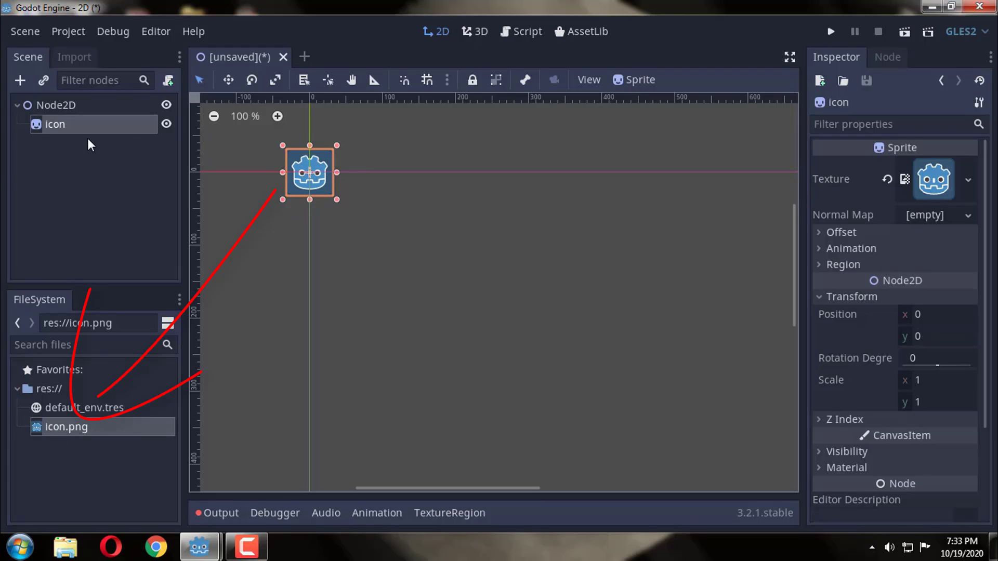
# - Clear the icon sprite's texture and assign icon.png to it again from the project files
pyautogui.click(68, 124)
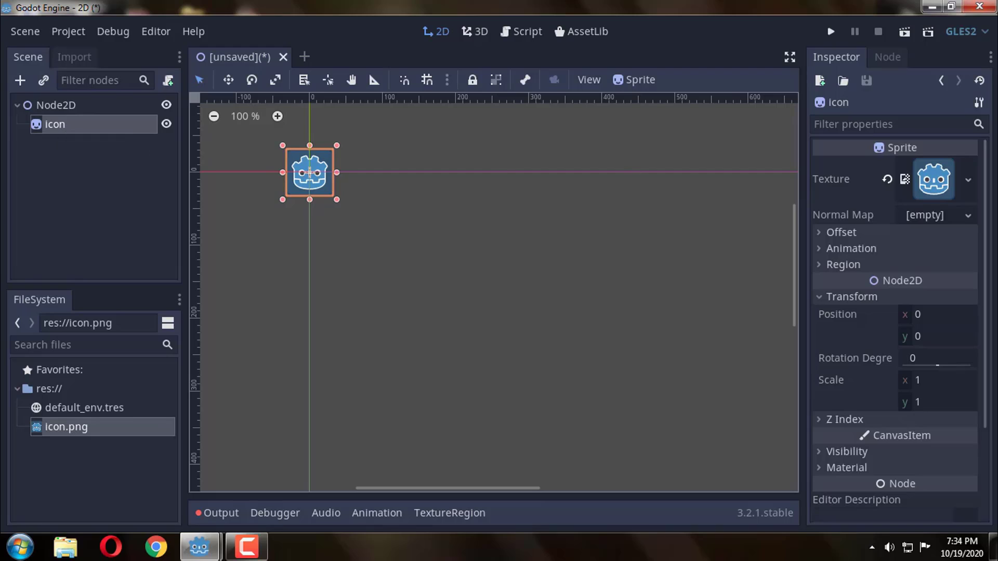
pyautogui.click(969, 180)
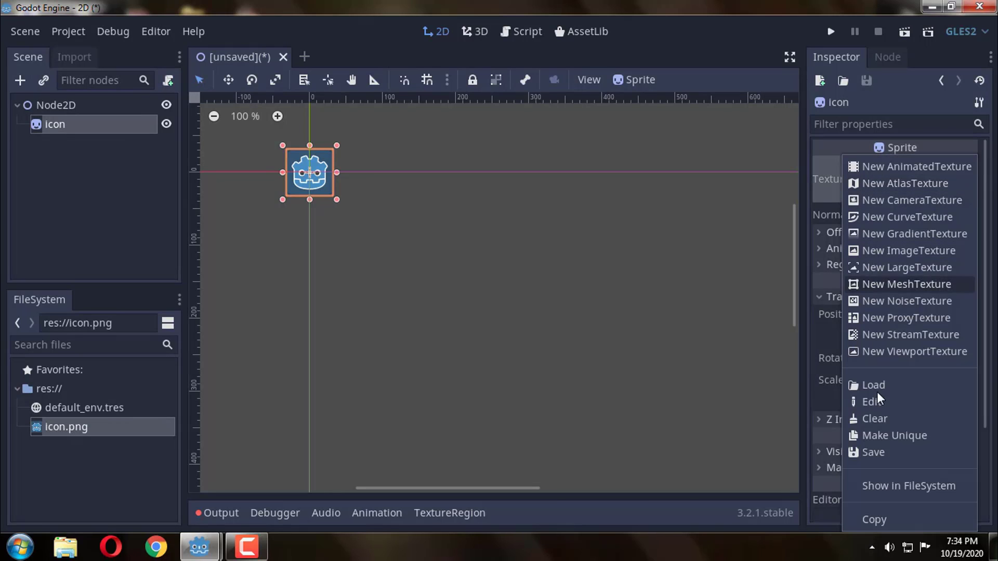
pyautogui.click(893, 418)
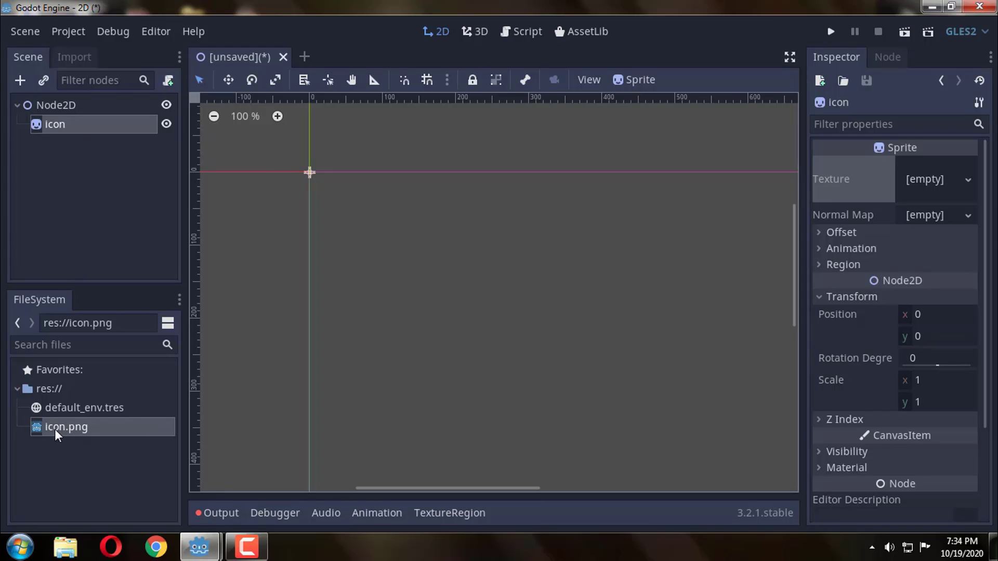
pyautogui.moveTo(49, 429); pyautogui.dragTo(918, 176)
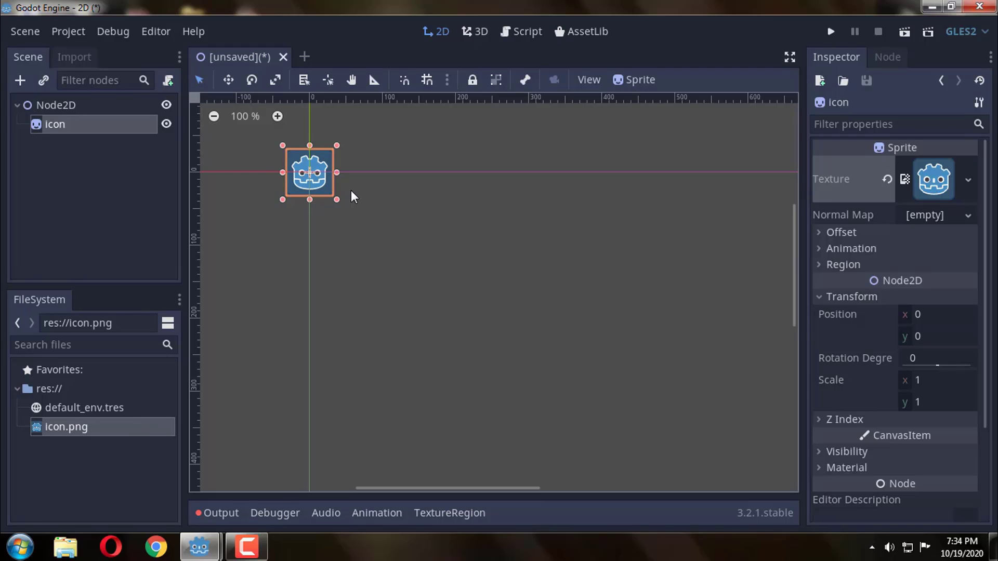
pyautogui.scroll(-1, 351, 191)
pyautogui.moveTo(351, 191); pyautogui.dragTo(379, 215, button='middle')
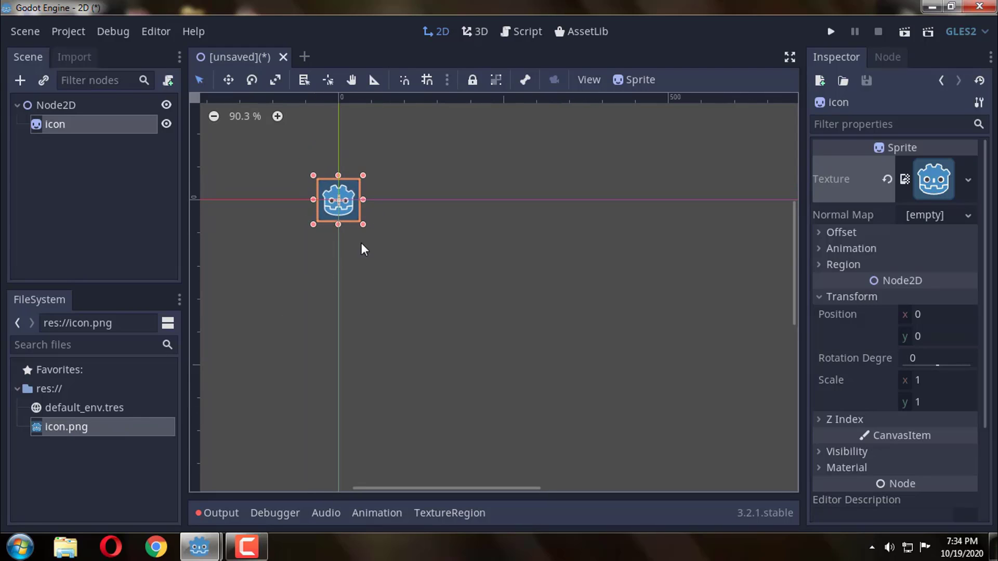
pyautogui.moveTo(392, 264)
pyautogui.mouseDown(button='middle')
pyautogui.moveTo(436, 305)
pyautogui.moveTo(529, 303)
pyautogui.moveTo(540, 313)
pyautogui.moveTo(451, 266)
pyautogui.moveTo(385, 281)
pyautogui.mouseUp(button='middle')
pyautogui.scroll(-1, 550, 318)
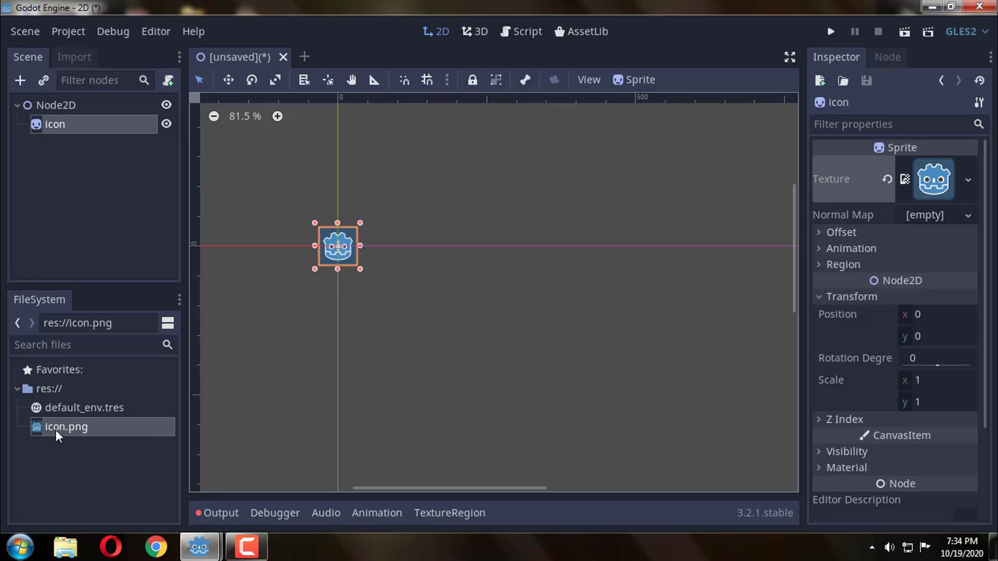
# - Inspect the icon image in the 2D project folder in Windows Explorer, compare it with the project's file list, and return to Godot
pyautogui.click(66, 547)
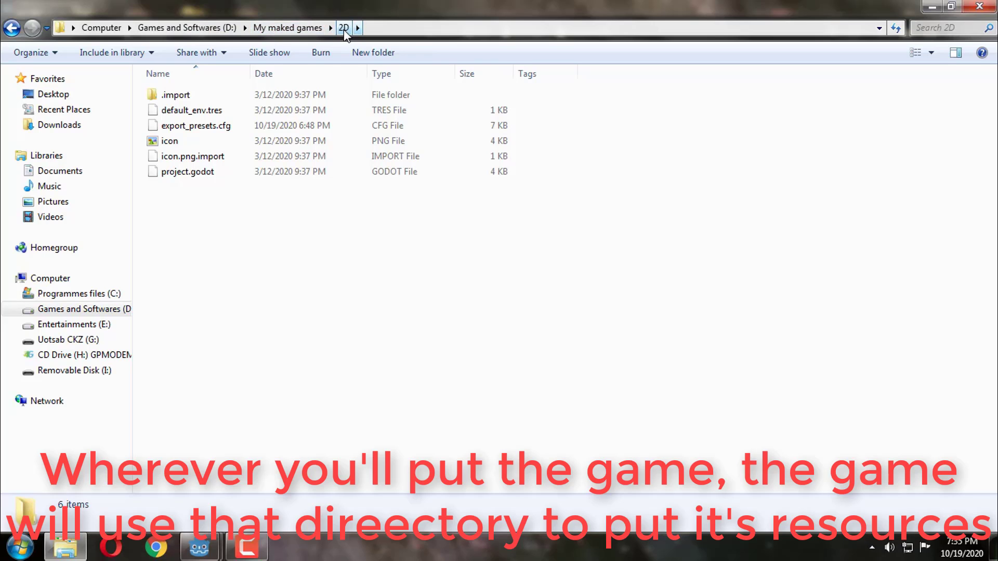
pyautogui.click(317, 142)
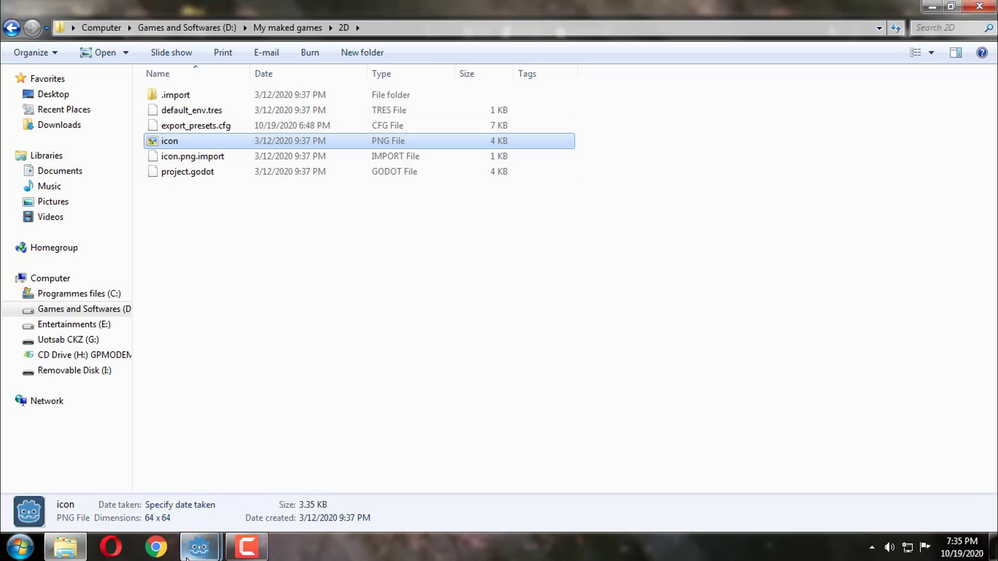
pyautogui.moveTo(199, 547)
pyautogui.click(269, 488)
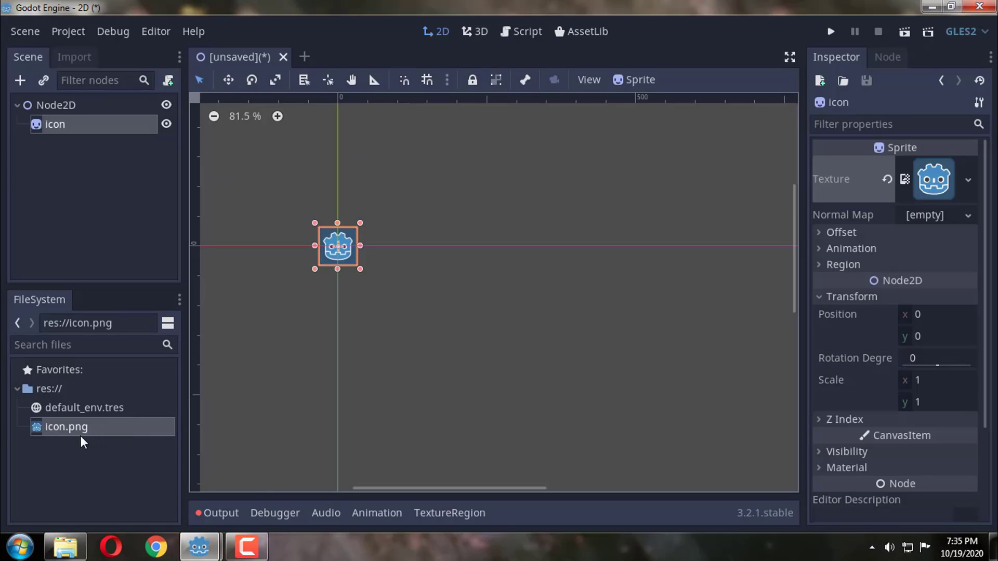
pyautogui.click(65, 547)
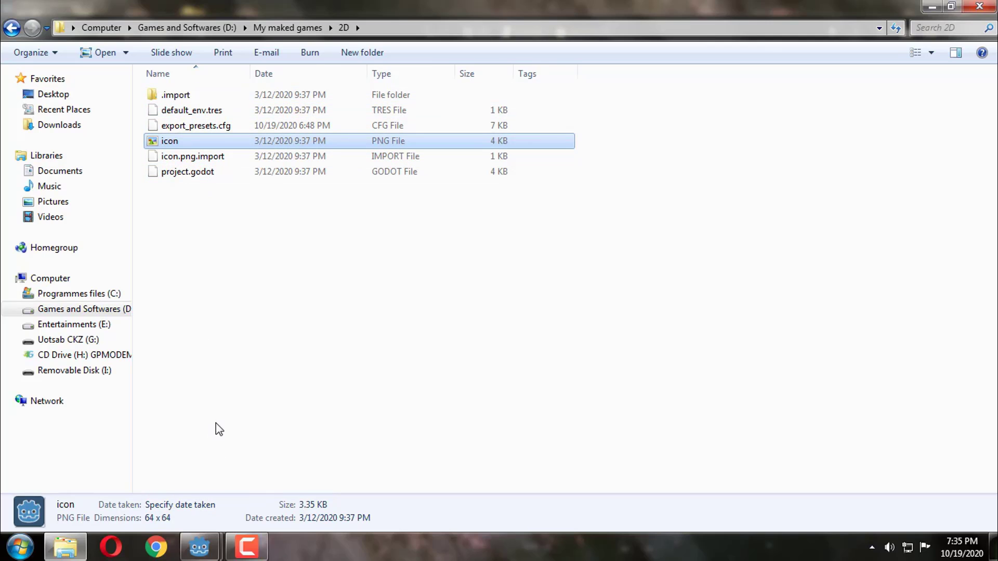
pyautogui.moveTo(199, 547)
pyautogui.click(271, 494)
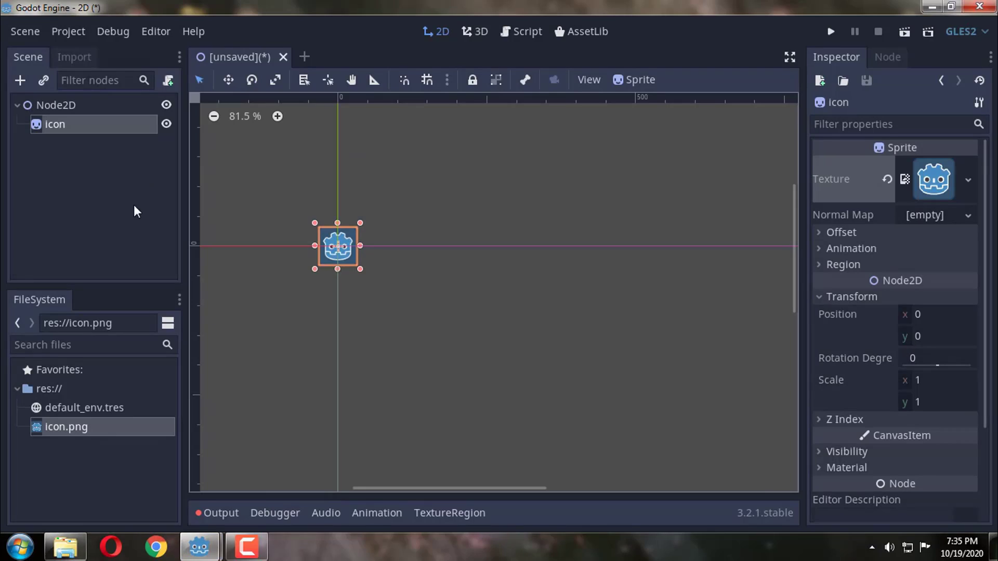
# - View the general project settings for the application configuration and close them without changes
pyautogui.scroll(-1, 439, 281)
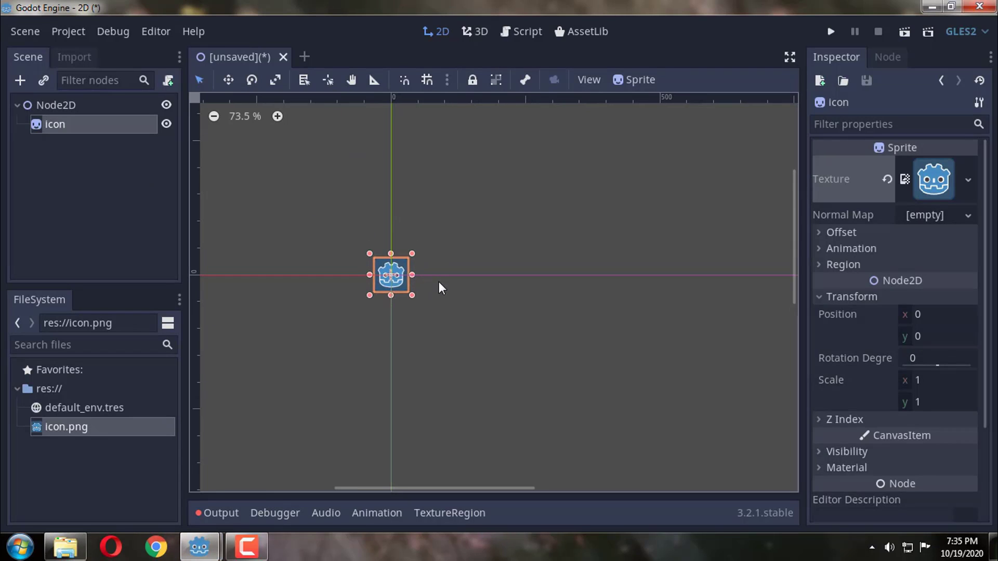
pyautogui.moveTo(422, 275); pyautogui.dragTo(395, 258, button='middle')
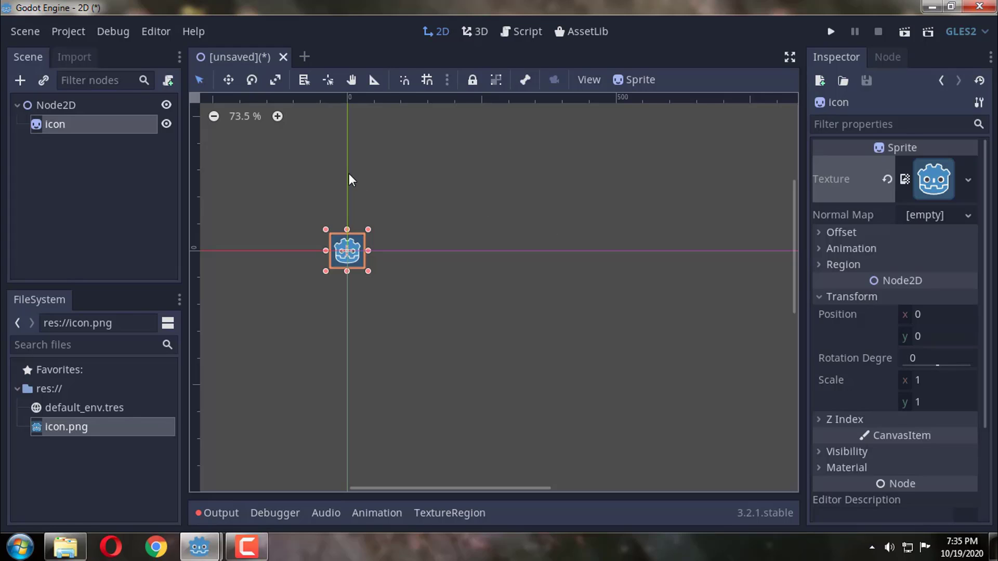
pyautogui.click(62, 31)
pyautogui.click(92, 53)
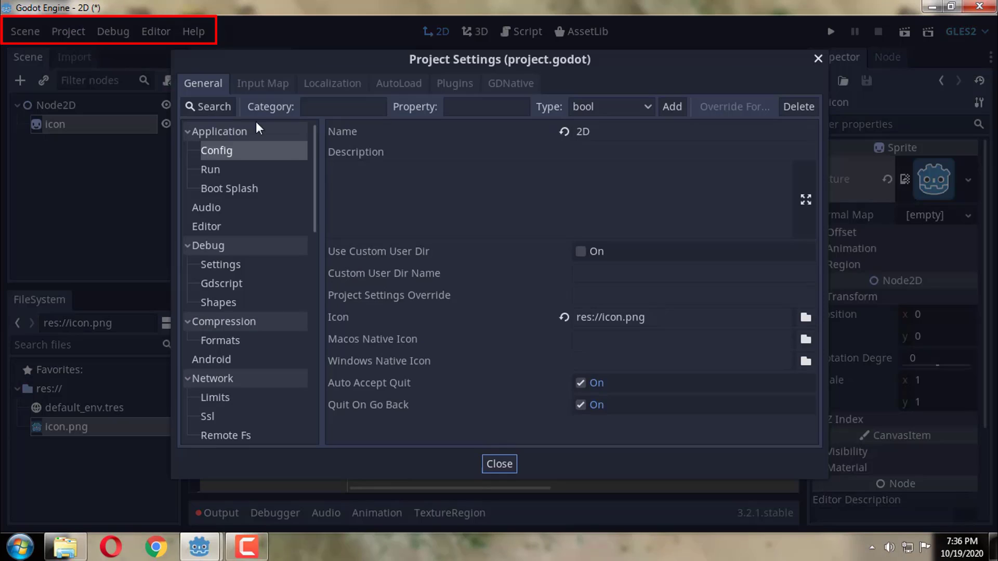
pyautogui.click(817, 59)
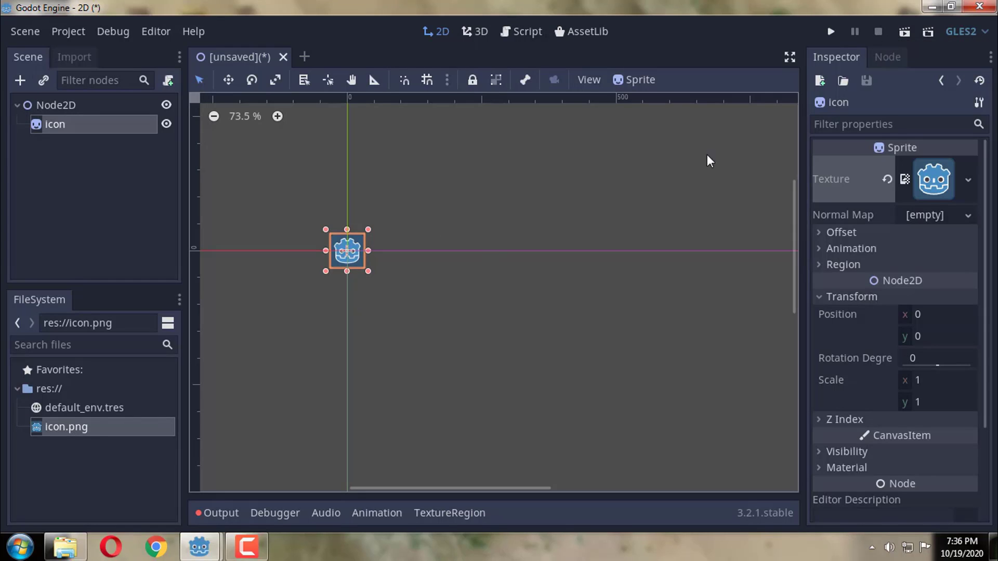
# - Look through the GLES2 and GLES3 renderer options and the available project commands without choosing any
pyautogui.click(965, 32)
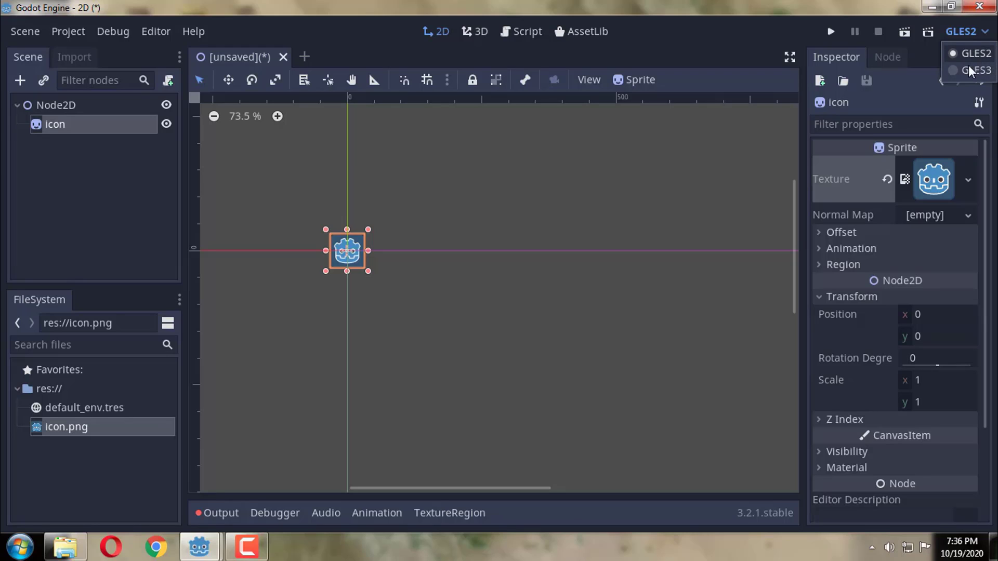
pyautogui.click(800, 26)
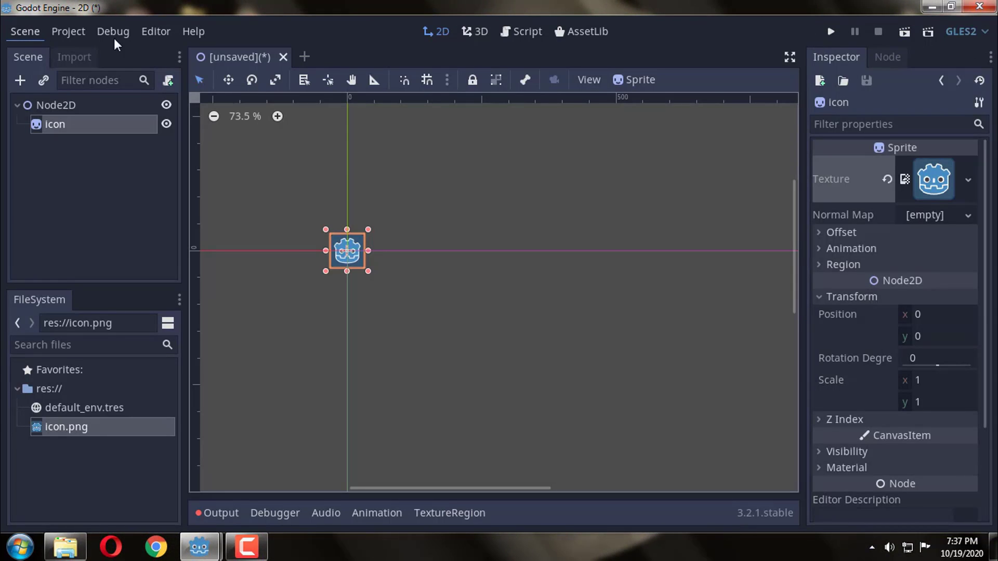
pyautogui.click(68, 35)
pyautogui.click(304, 329)
pyautogui.moveTo(405, 261); pyautogui.dragTo(440, 208, button='middle')
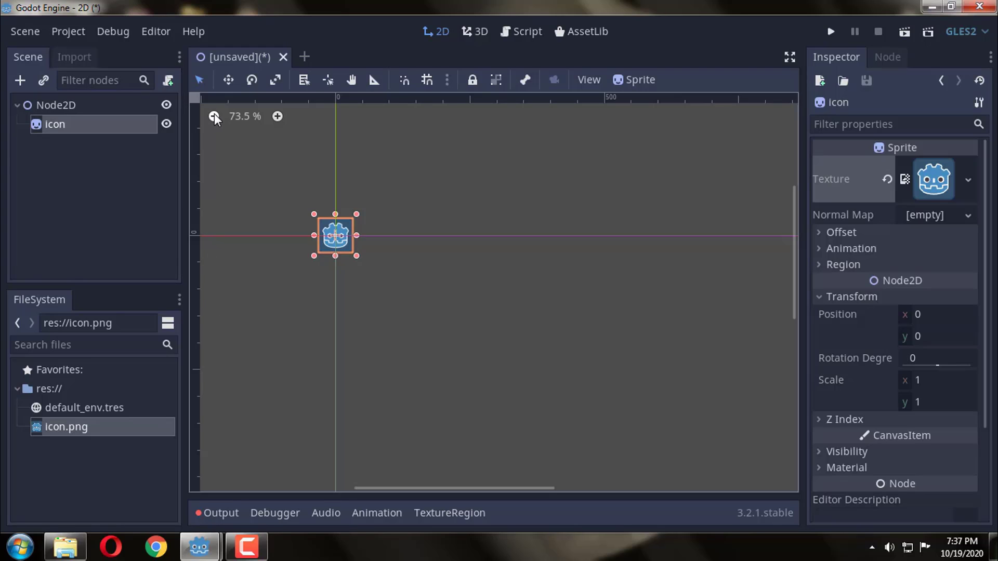
# - Move the Scene dock into its own outer column, then into the lower slot together with the FileSystem dock
pyautogui.click(179, 57)
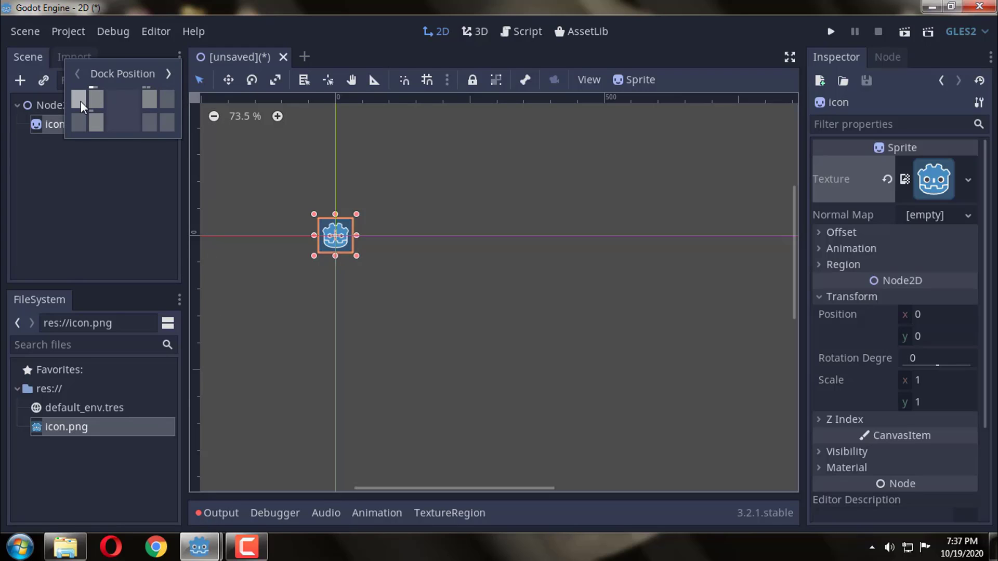
pyautogui.click(80, 103)
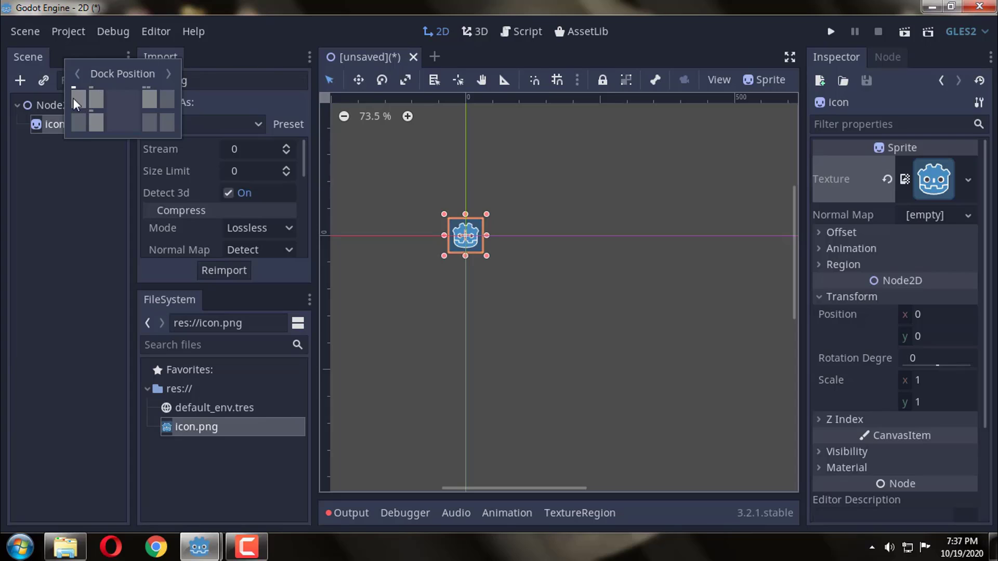
pyautogui.click(60, 88)
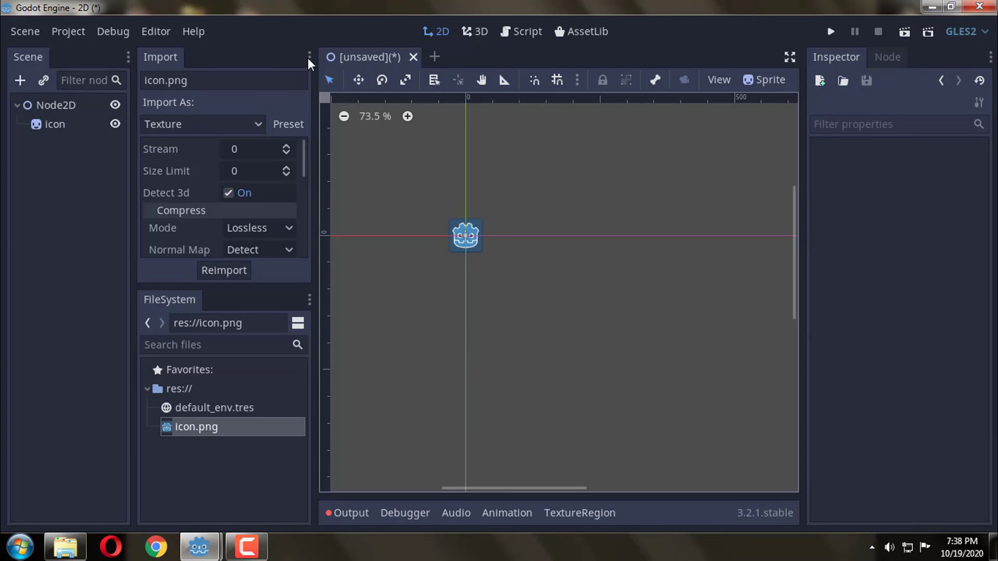
pyautogui.click(127, 57)
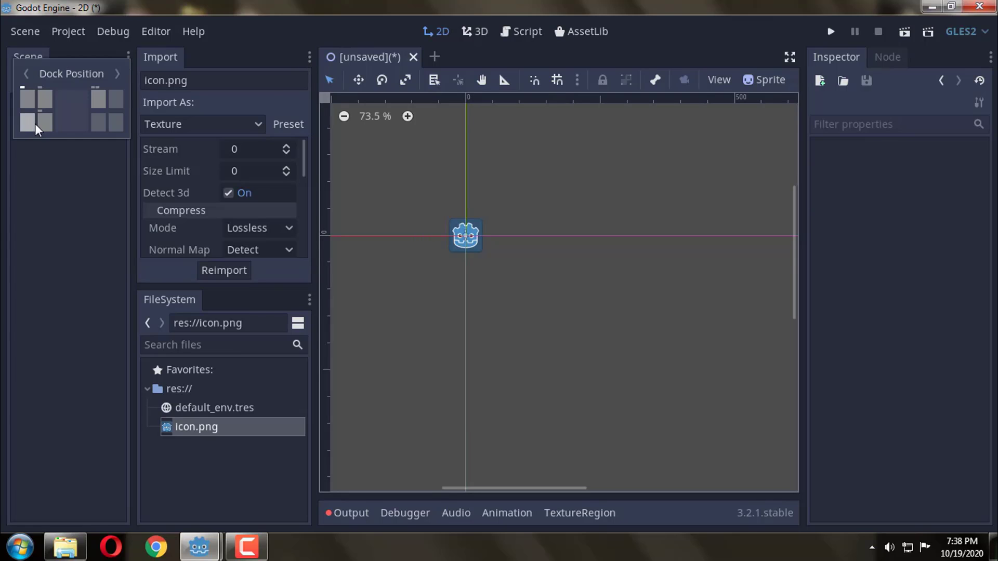
pyautogui.click(45, 123)
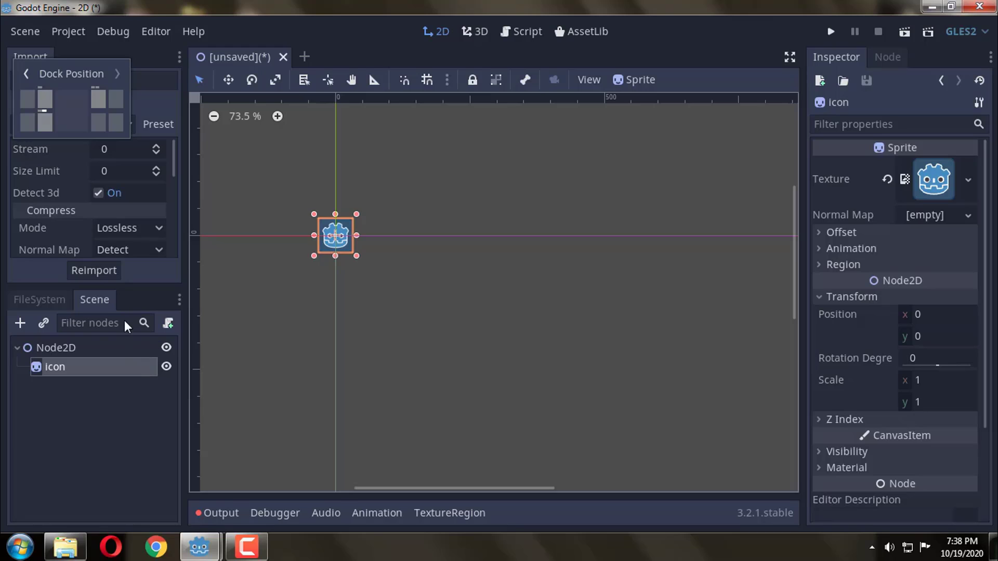
# - Rearrange the docks so that Scene shares the upper slot with Import and FileSystem sits alone below them
pyautogui.moveTo(49, 306); pyautogui.dragTo(29, 57)
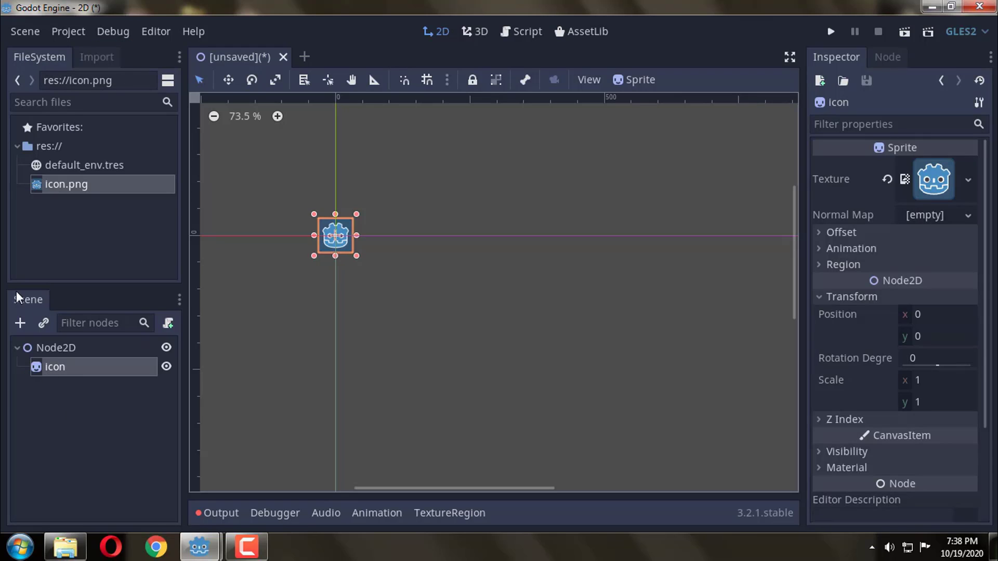
pyautogui.moveTo(24, 300); pyautogui.dragTo(79, 328)
pyautogui.click(86, 59)
pyautogui.click(180, 57)
pyautogui.click(95, 127)
pyautogui.click(83, 185)
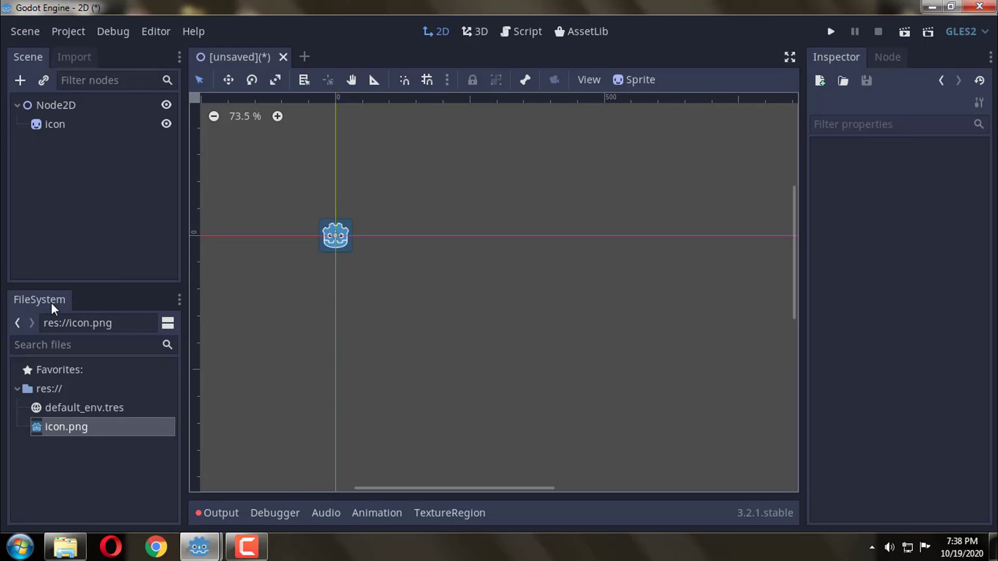
# - Move the FileSystem dock into its own outer column and return it to the slot beneath the Scene dock
pyautogui.click(180, 300)
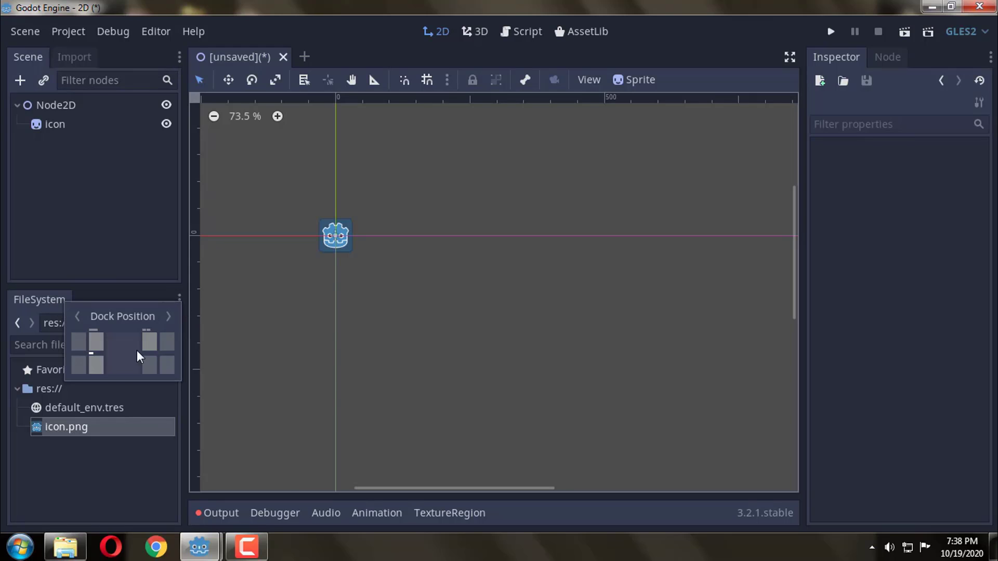
pyautogui.click(82, 348)
pyautogui.click(229, 154)
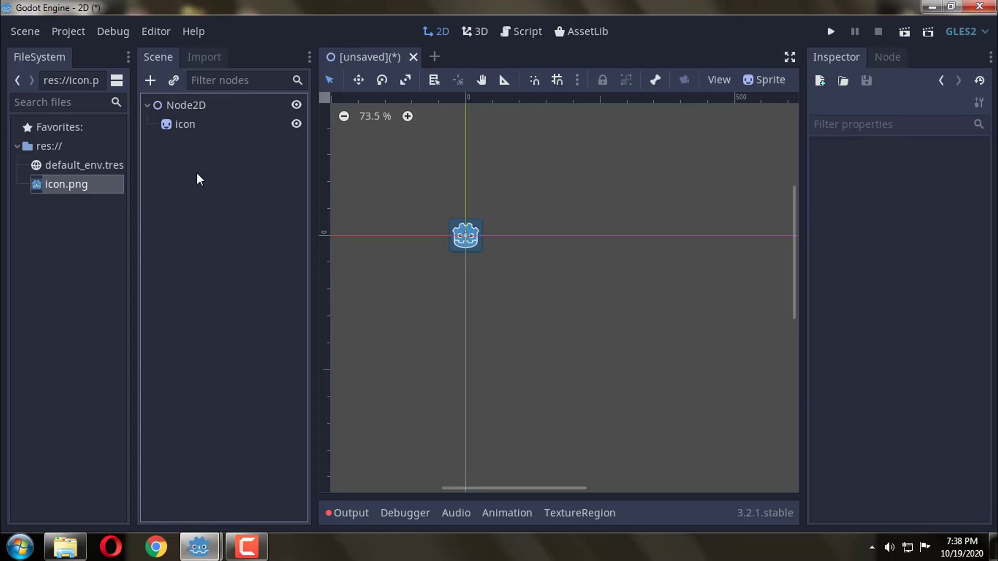
pyautogui.click(128, 57)
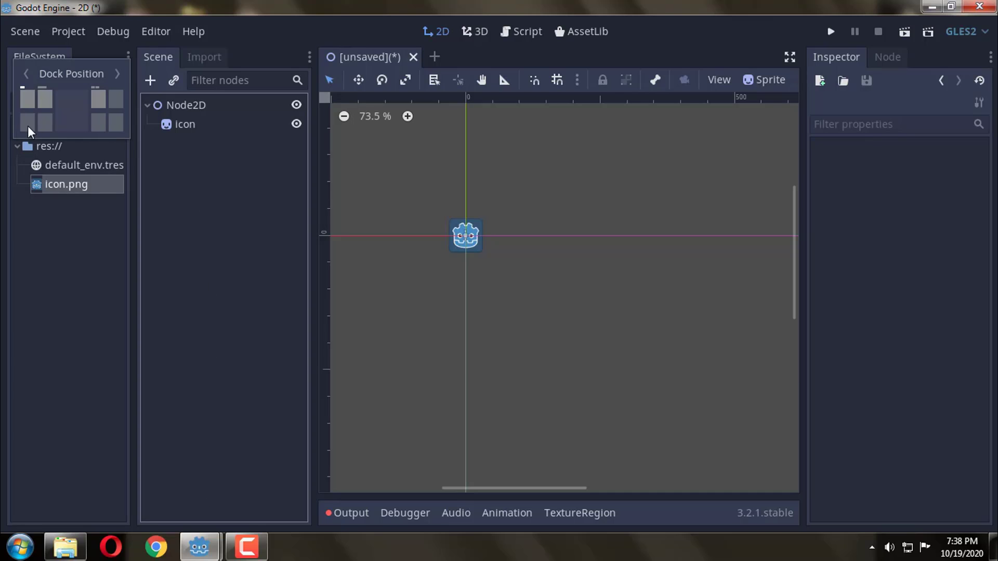
pyautogui.click(43, 122)
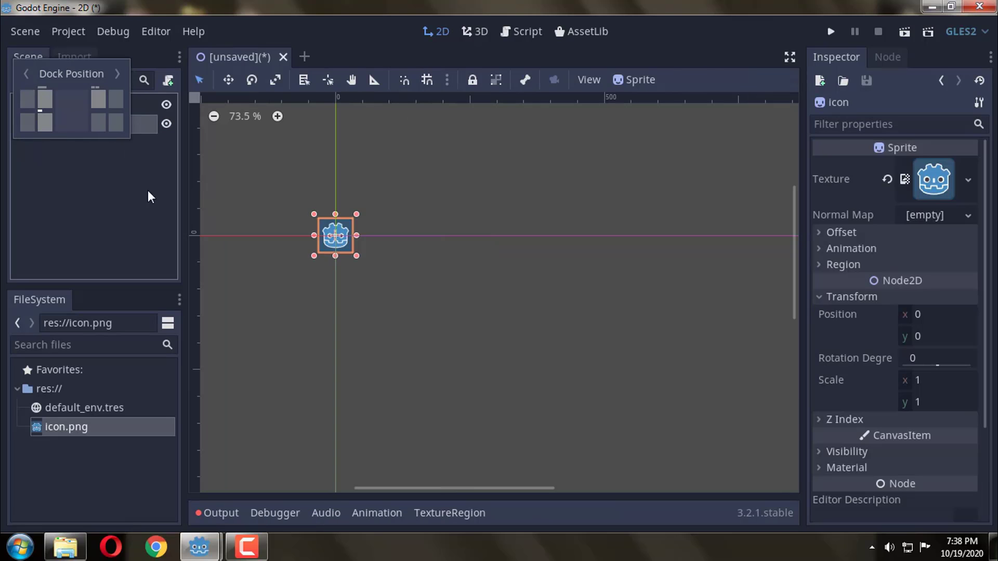
pyautogui.click(101, 167)
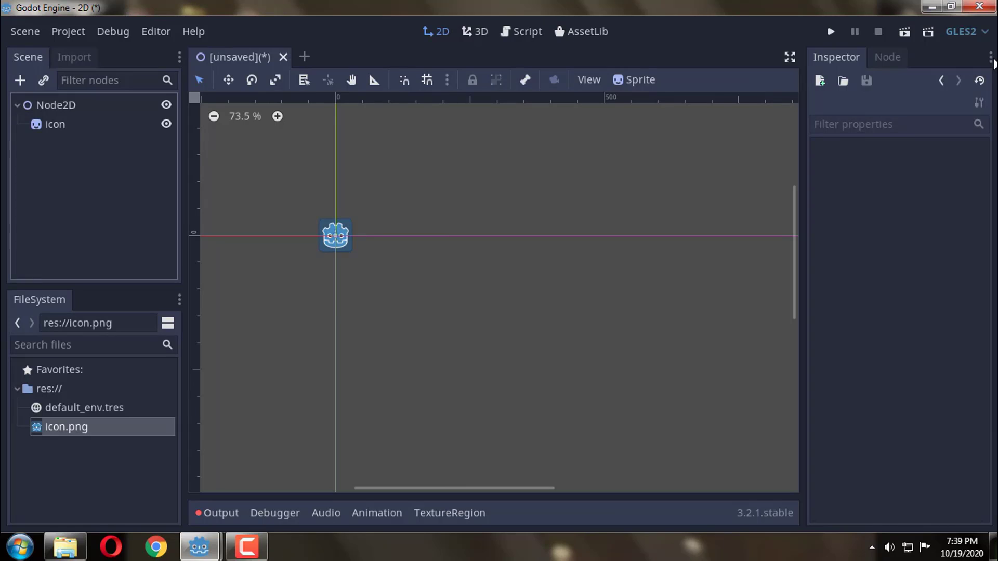
# - Move the Node dock into its own slot beneath the Inspector
pyautogui.click(894, 57)
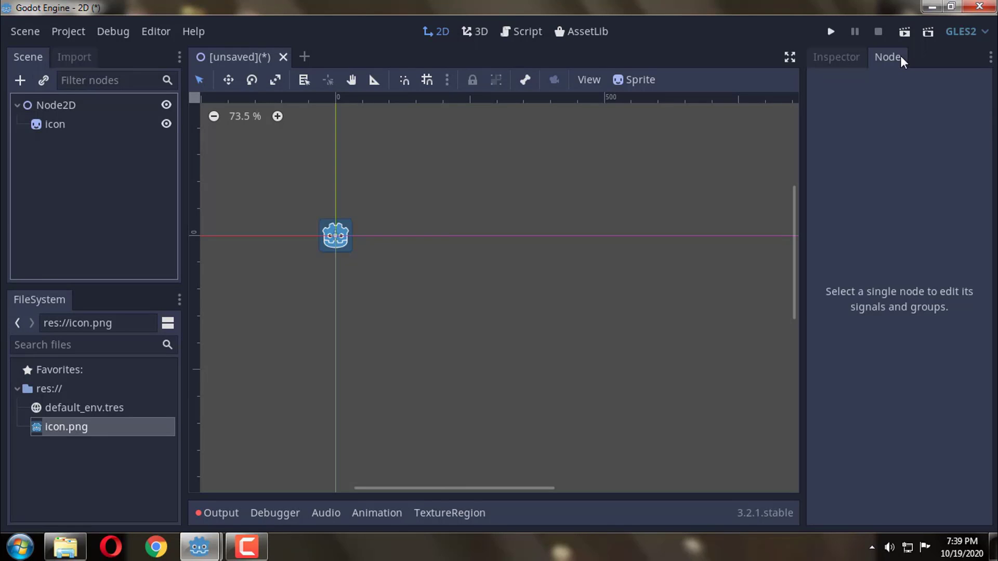
pyautogui.click(990, 57)
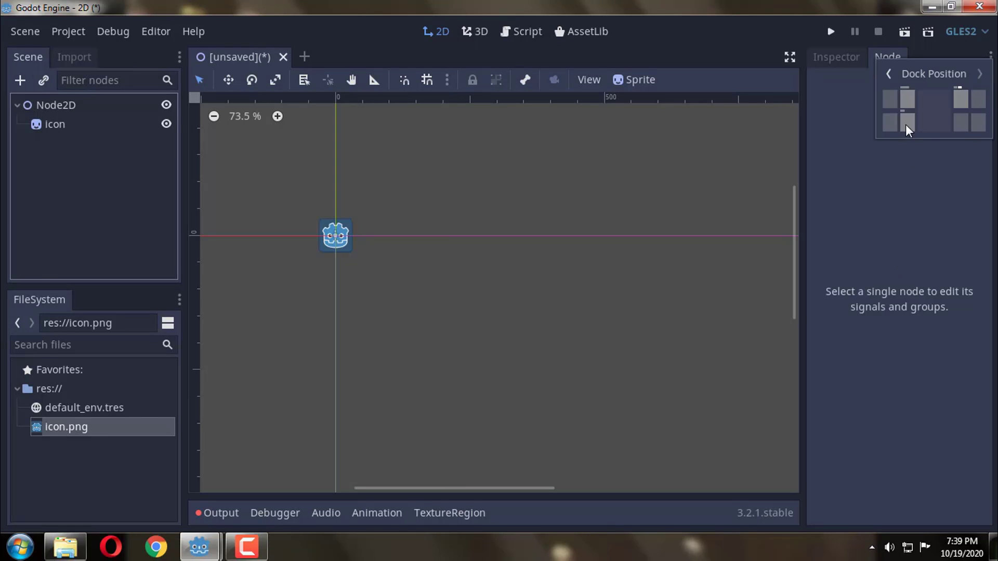
pyautogui.click(966, 123)
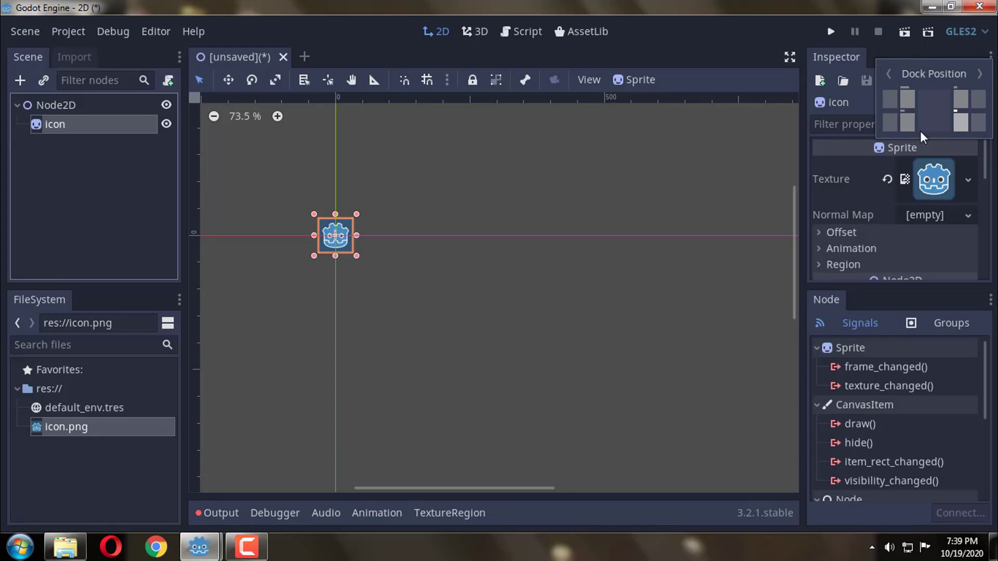
pyautogui.click(859, 300)
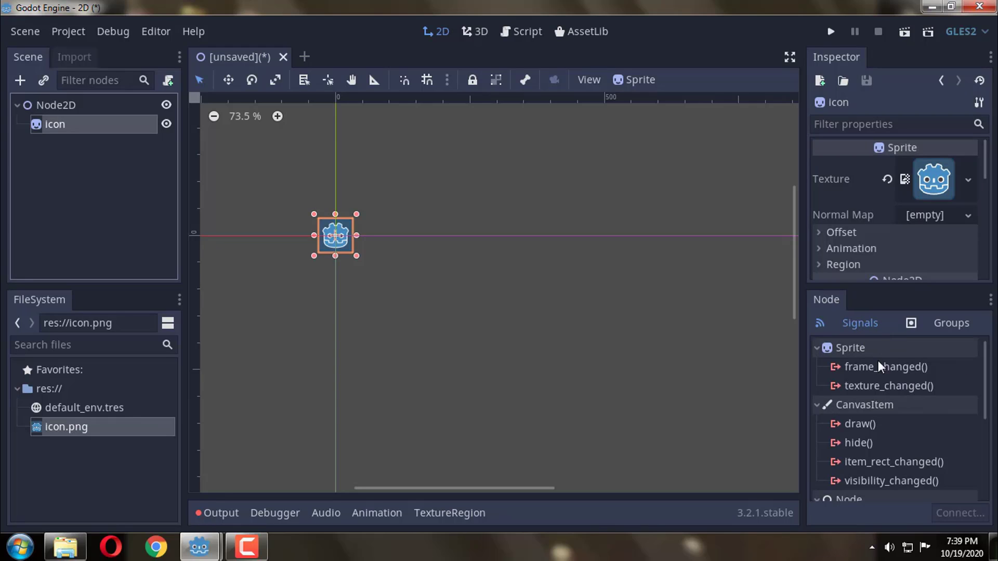
# - Move the Import dock into its own outer column and return it to the slot shared with the Scene dock
pyautogui.click(73, 56)
pyautogui.click(179, 56)
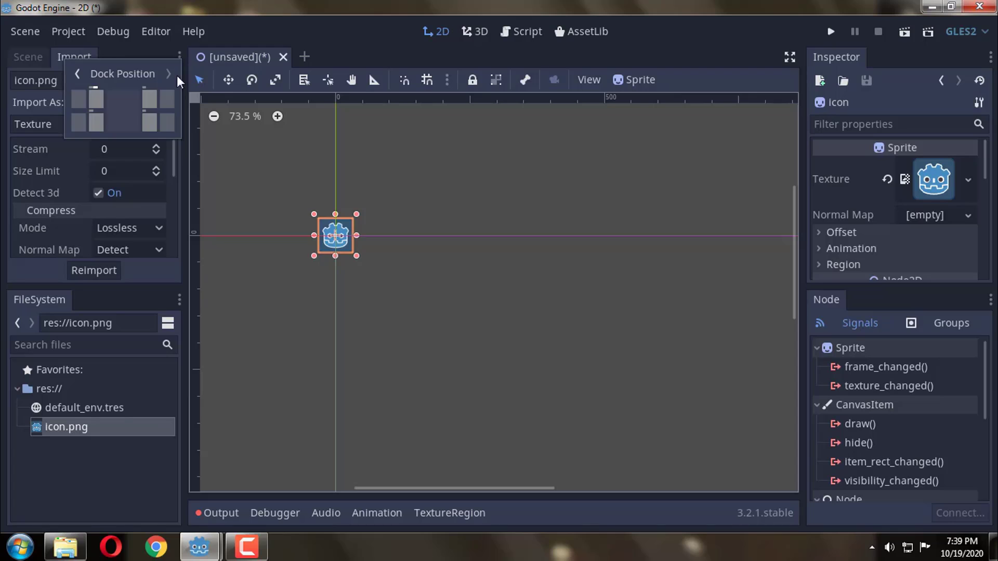
pyautogui.click(82, 95)
pyautogui.click(200, 205)
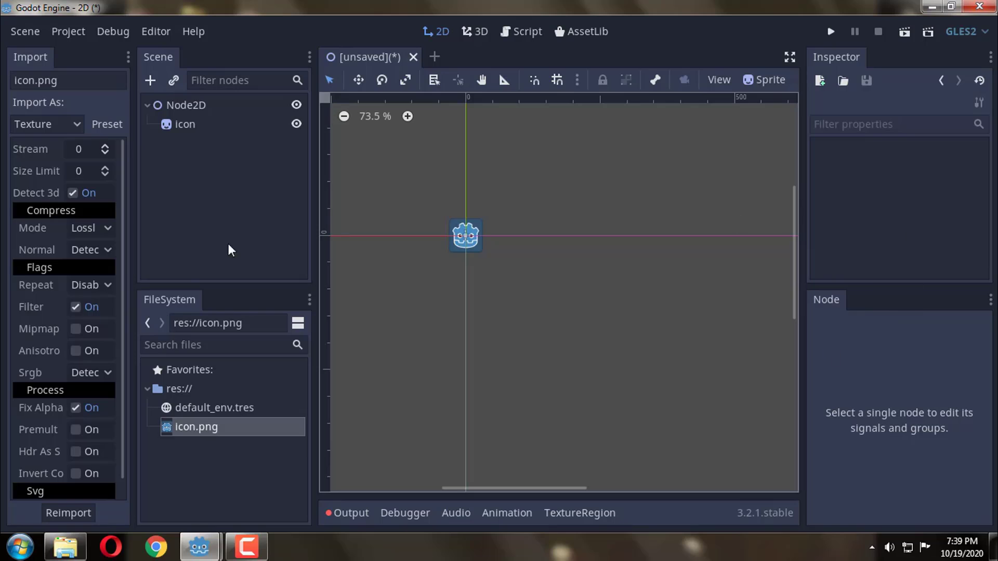
pyautogui.click(128, 56)
pyautogui.click(43, 99)
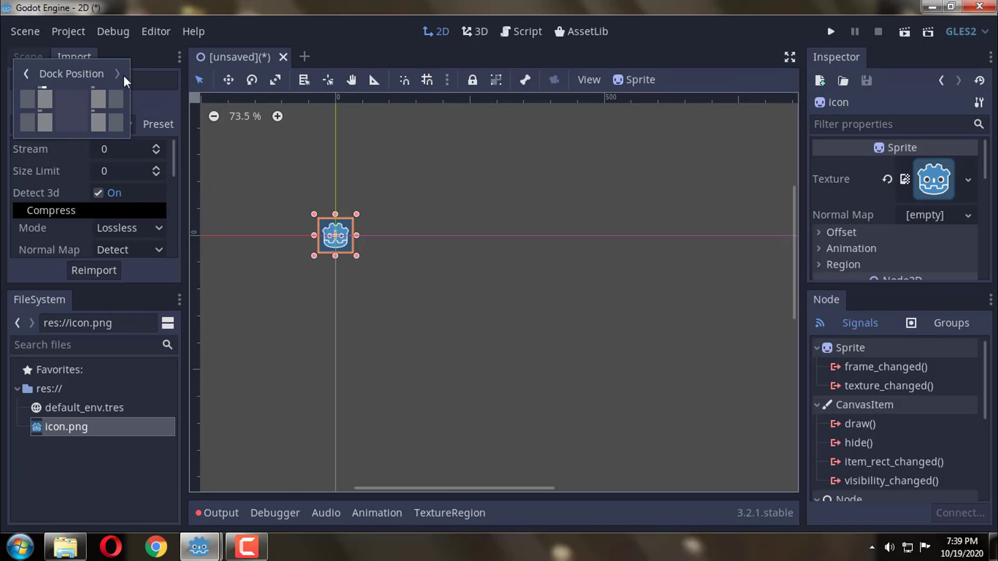
pyautogui.click(52, 59)
# - View the Import dock's position options without moving it and bring the Scene dock back to the front
pyautogui.click(179, 56)
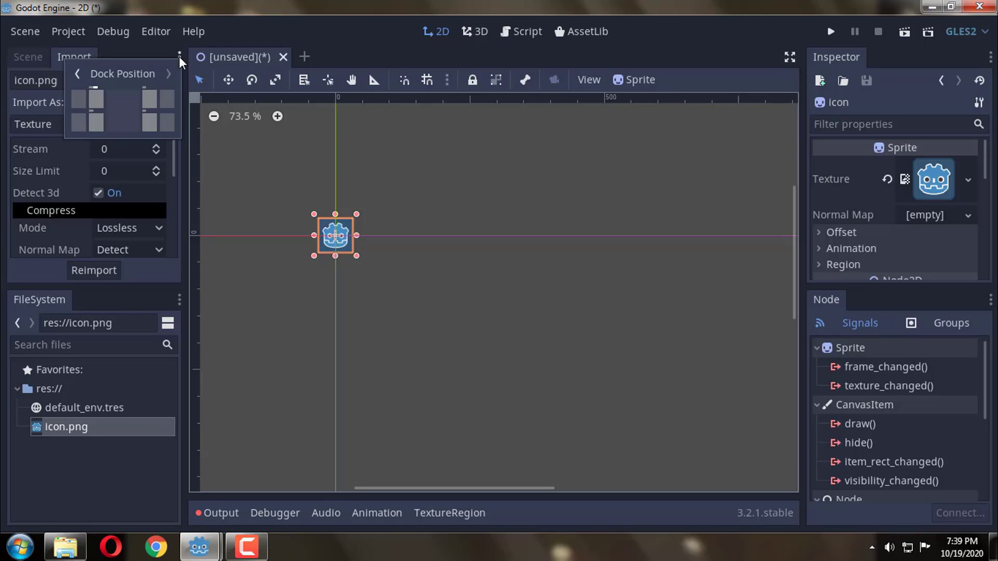
pyautogui.click(160, 52)
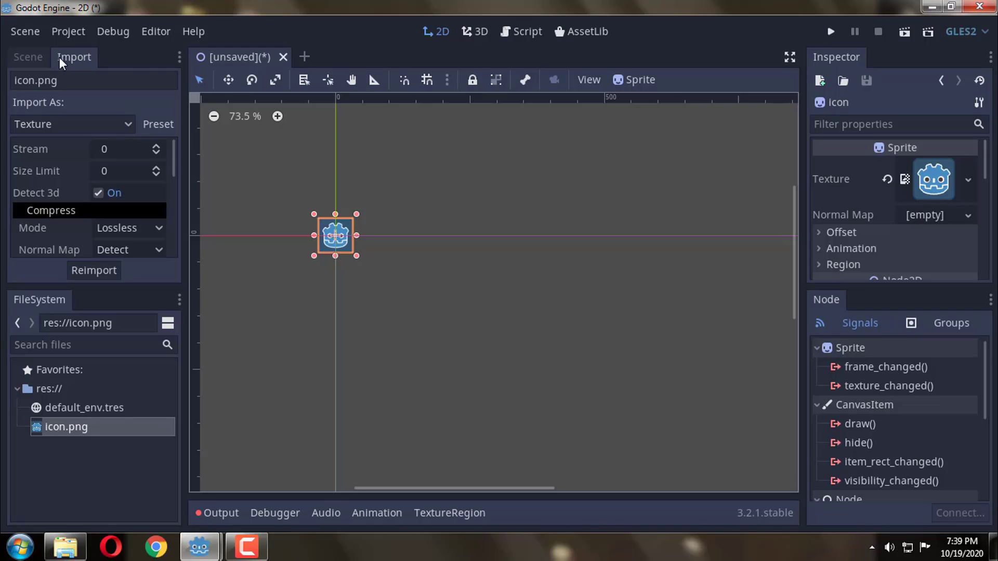
pyautogui.click(180, 57)
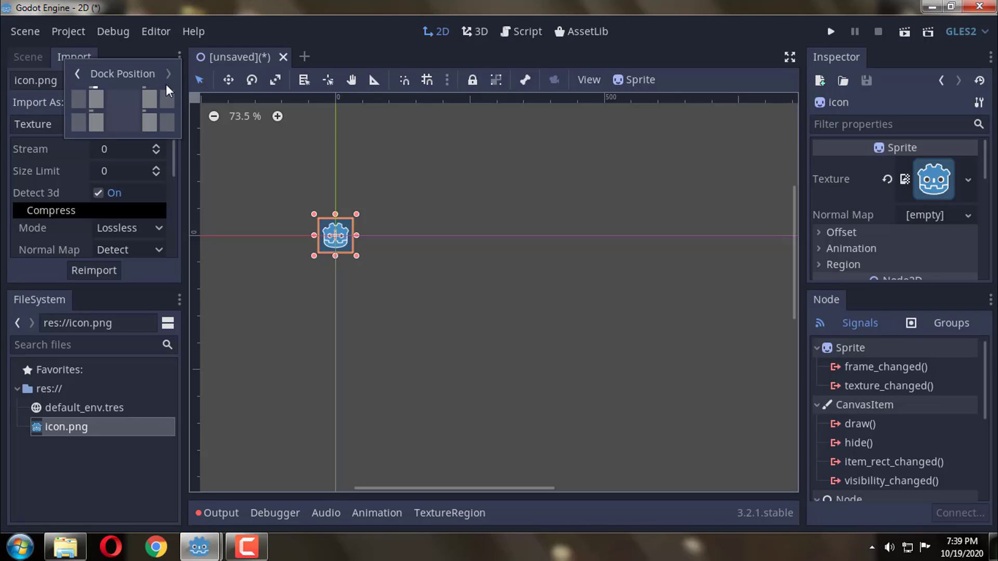
pyautogui.click(126, 52)
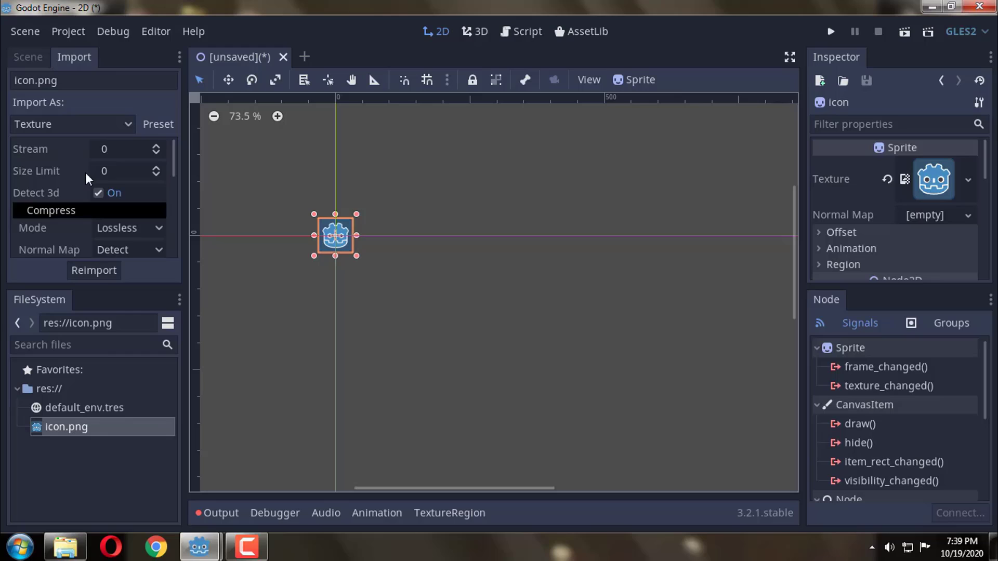
pyautogui.click(27, 58)
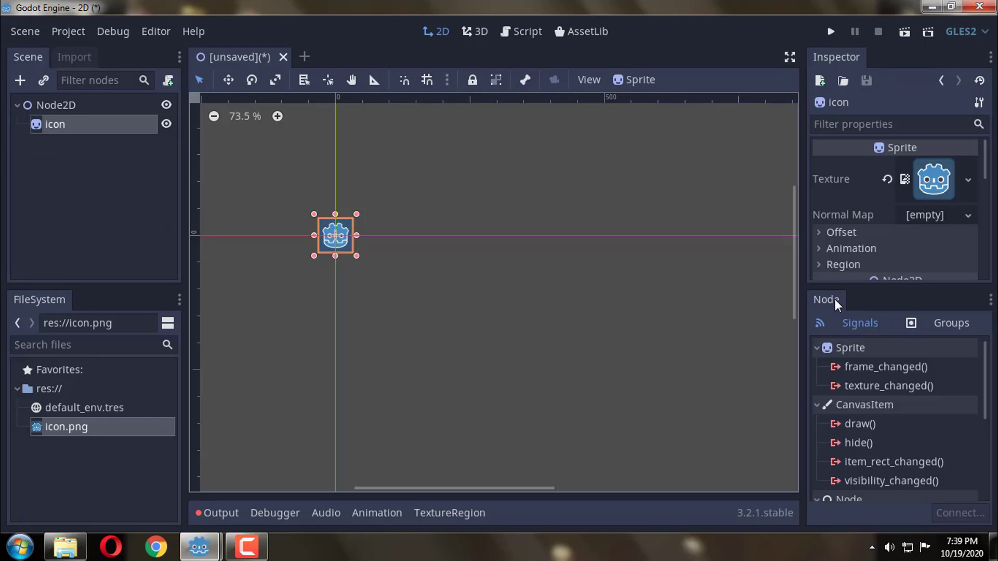
# - Move the Node dock back beside the Inspector in the same slot and show the Inspector's properties
pyautogui.moveTo(833, 300); pyautogui.dragTo(883, 57)
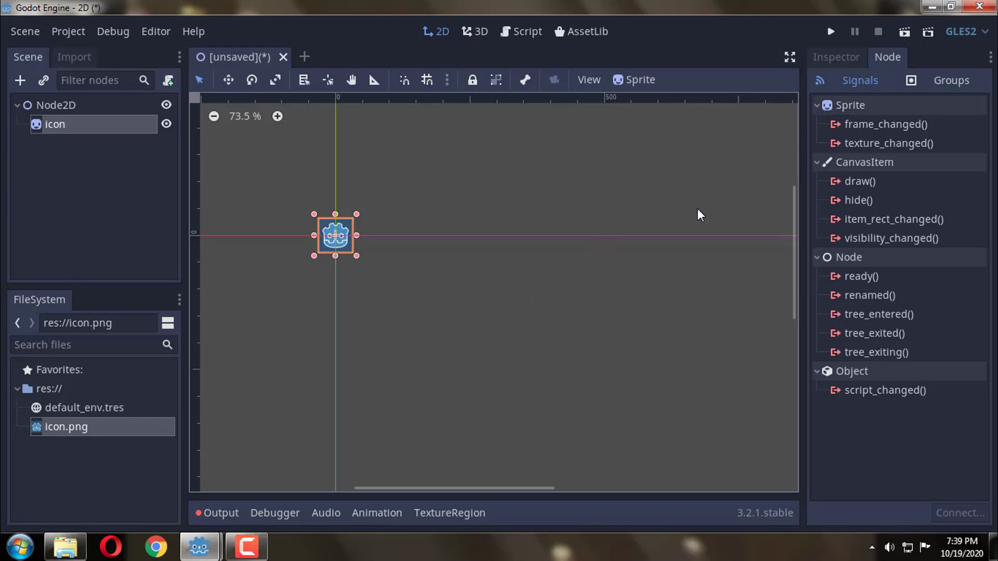
pyautogui.moveTo(885, 59); pyautogui.dragTo(194, 357)
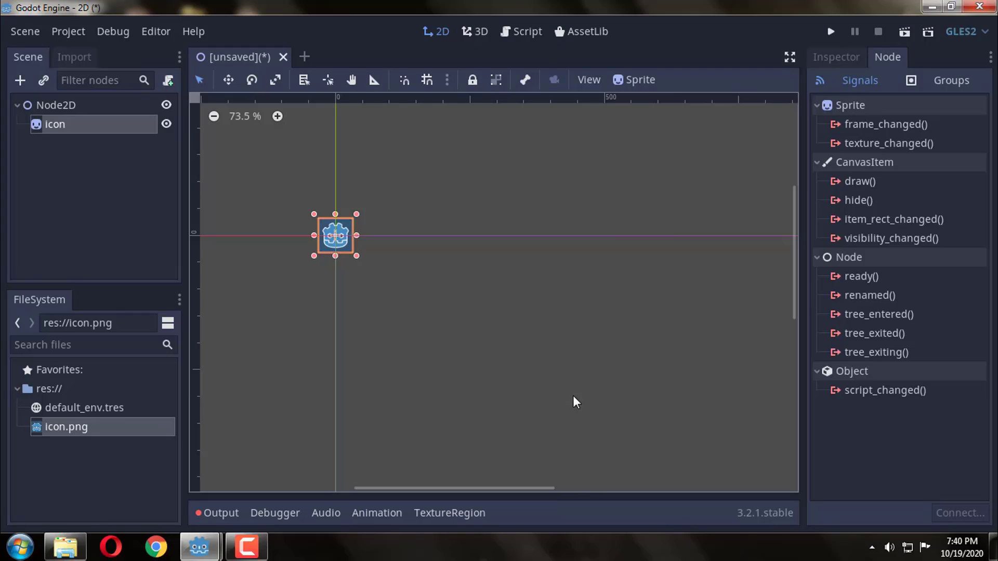
pyautogui.click(844, 54)
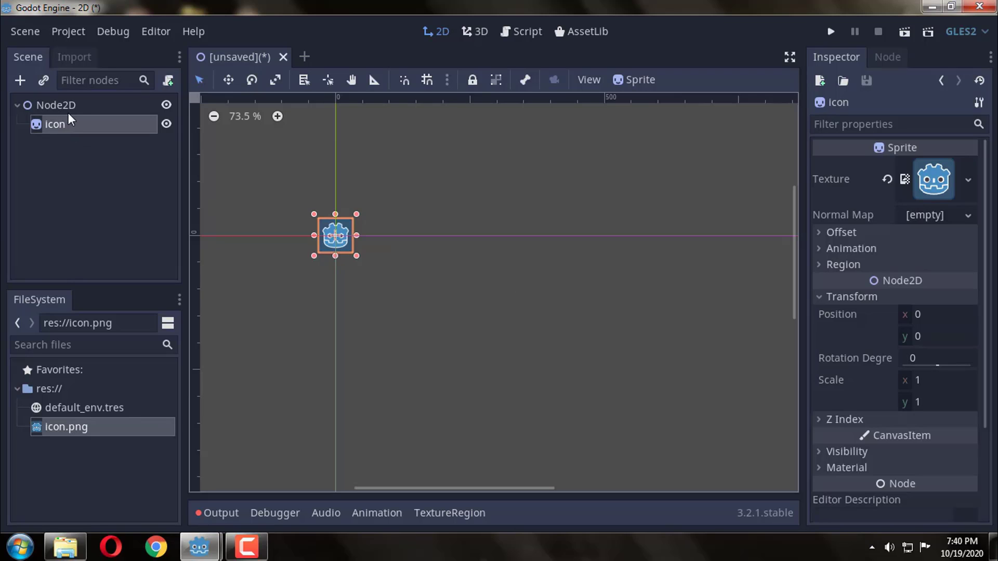
# - Switch to the 3D workspace and return to the 2D workspace
pyautogui.click(469, 31)
pyautogui.click(438, 30)
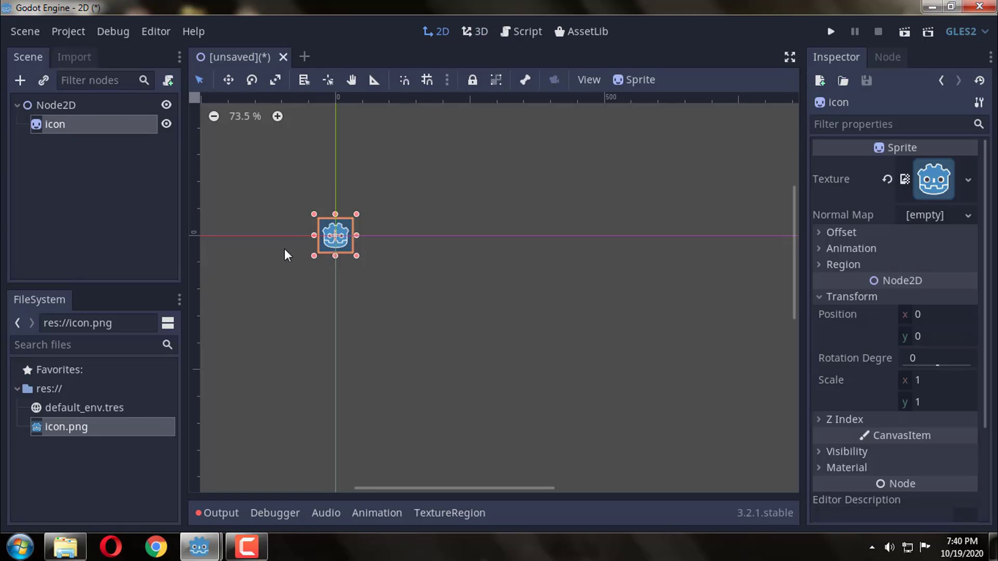
# - Switch to the 3D workspace and show the stacked 2 Viewports layout followed by the side-by-side 2 Viewports (Alt) layout
pyautogui.click(476, 30)
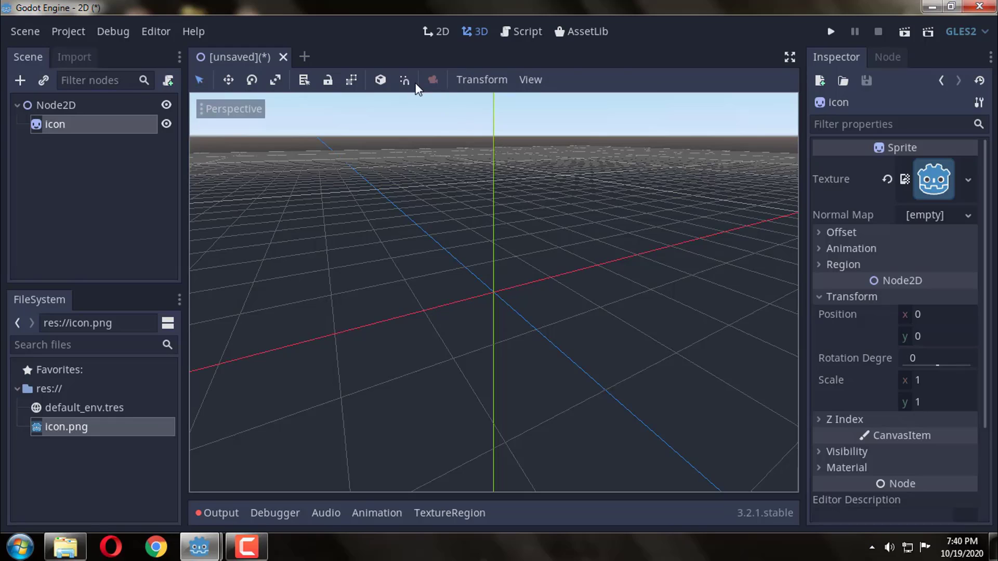
pyautogui.click(525, 81)
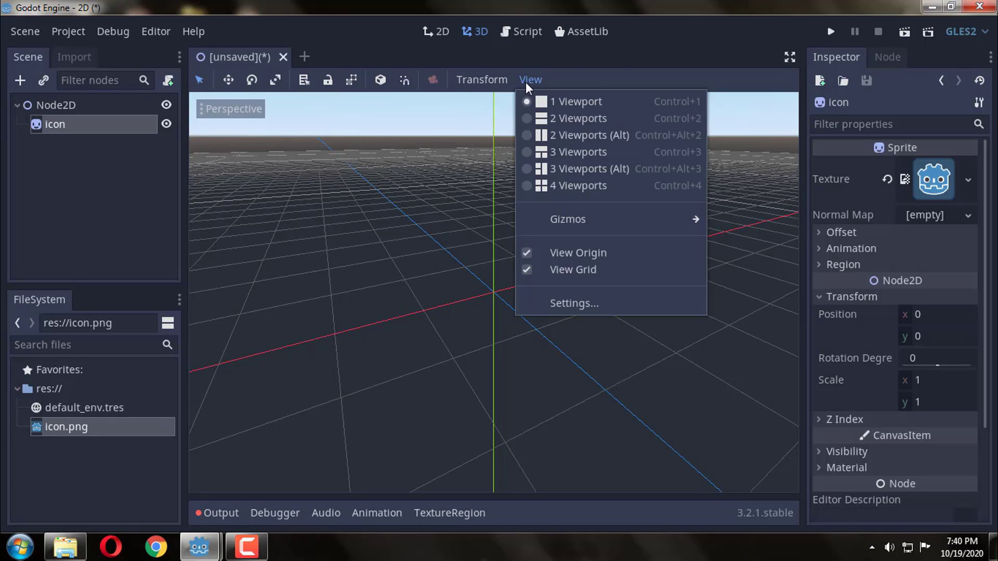
pyautogui.click(540, 121)
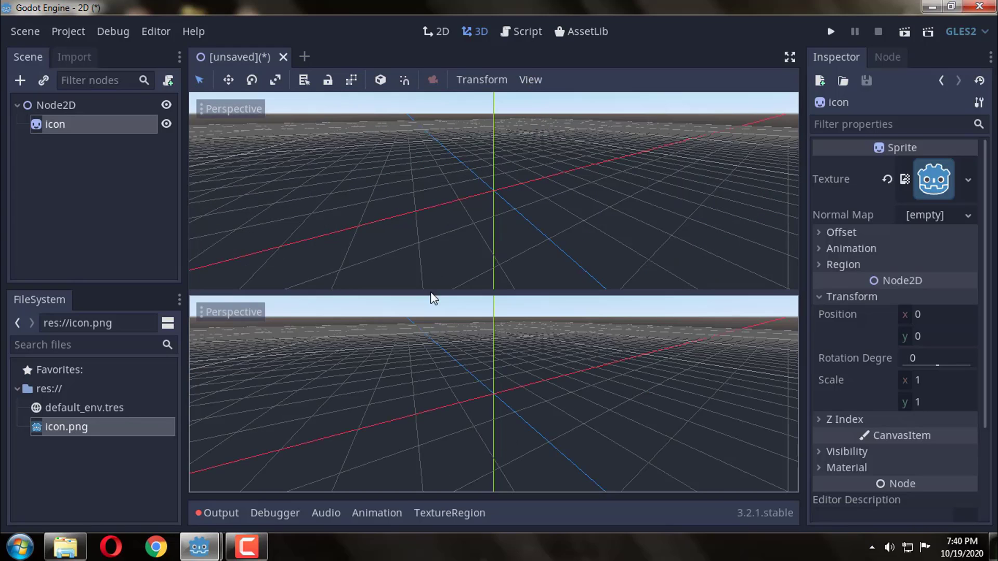
pyautogui.click(531, 80)
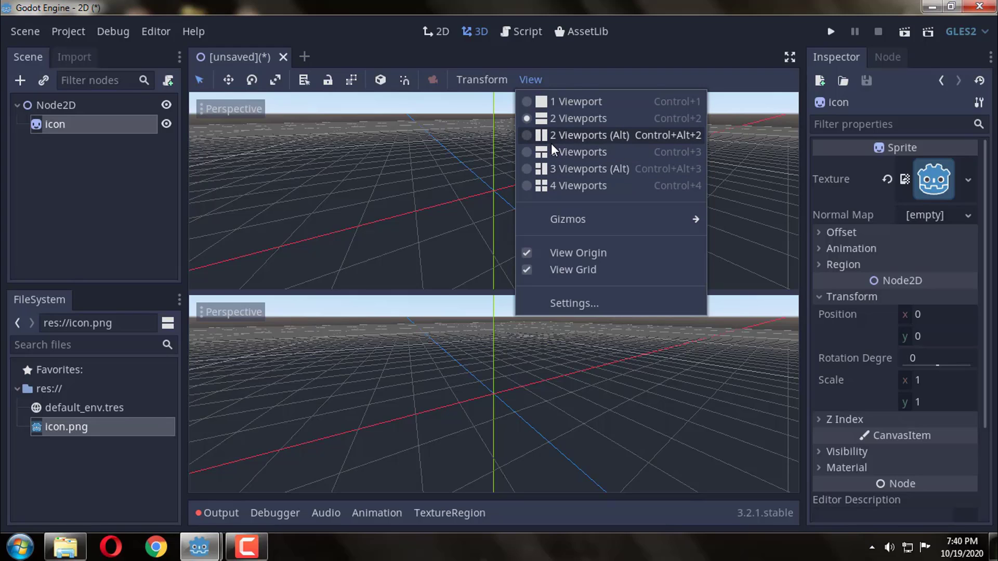
pyautogui.click(552, 141)
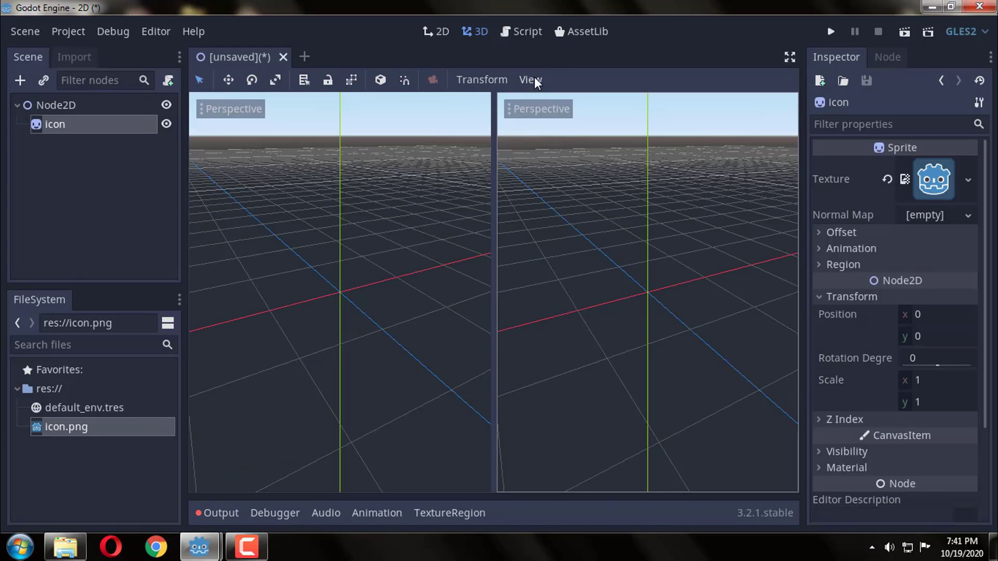
# - Split the 3D view into the 3 Viewports layout and change it to 3 Viewports (Alt)
pyautogui.click(532, 79)
pyautogui.click(549, 153)
pyautogui.click(531, 79)
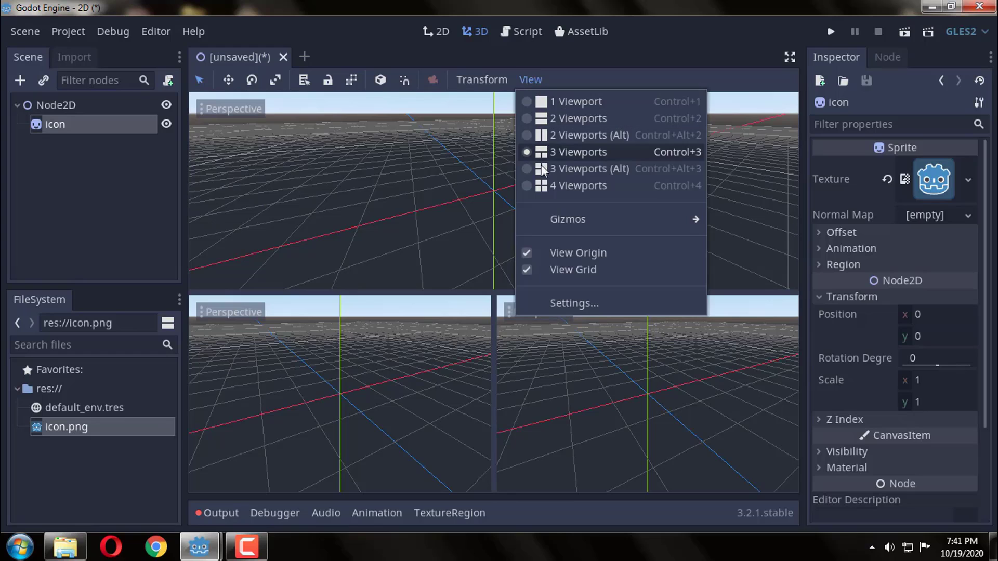
pyautogui.click(543, 170)
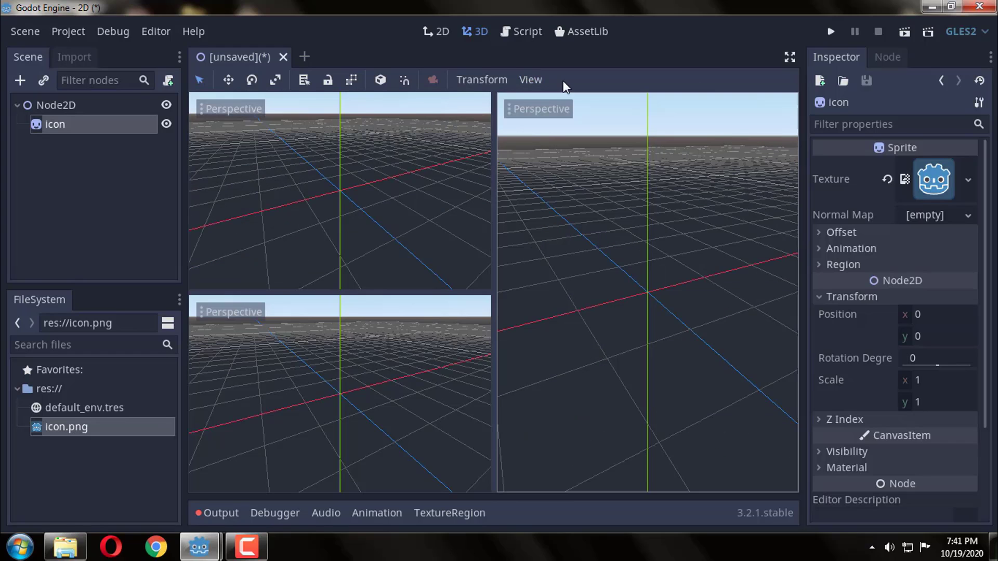
# - Show the 3D view in the 4 Viewports layout and return it to 1 Viewport
pyautogui.click(532, 79)
pyautogui.click(541, 187)
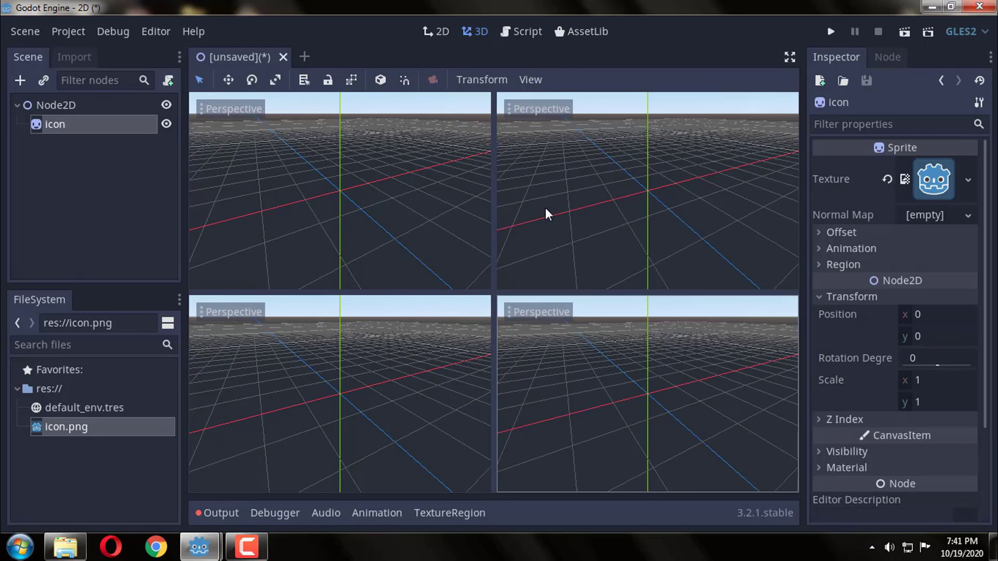
pyautogui.click(529, 80)
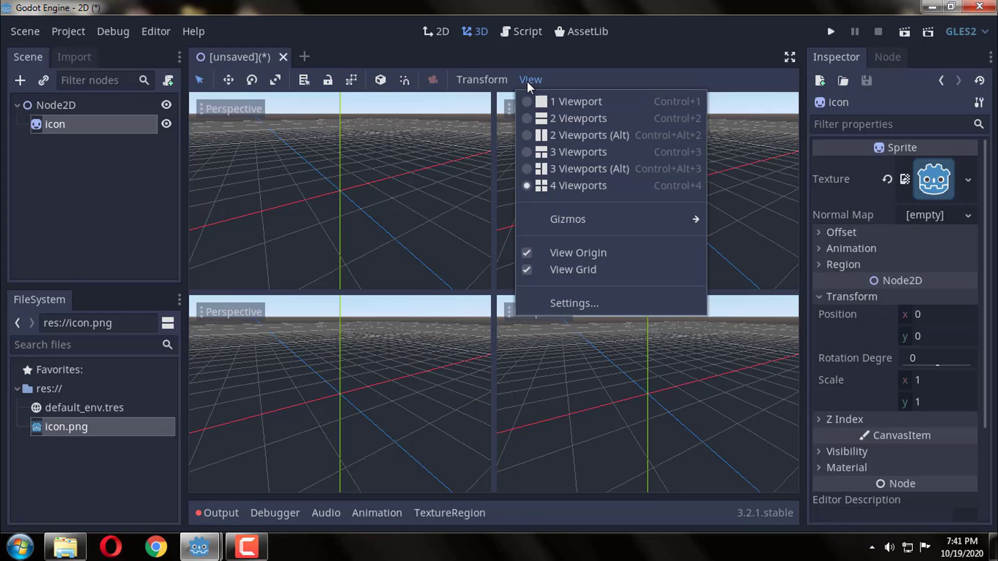
pyautogui.click(562, 101)
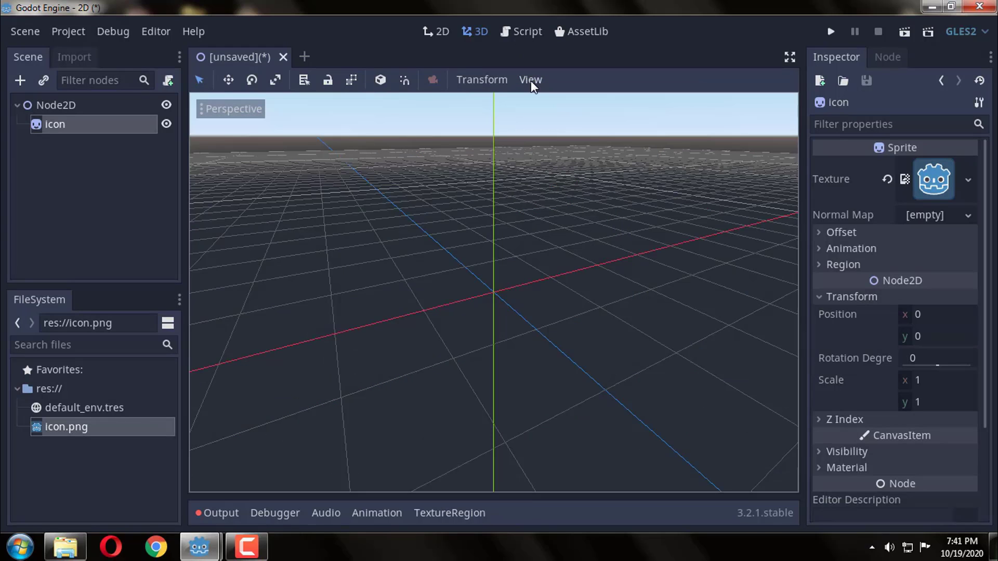
# - Examine the Perspective FOV, View Z-Near and View Z-Far viewport settings, dismissing the Windows color scheme prompt, and cancel the settings dialog
pyautogui.click(531, 80)
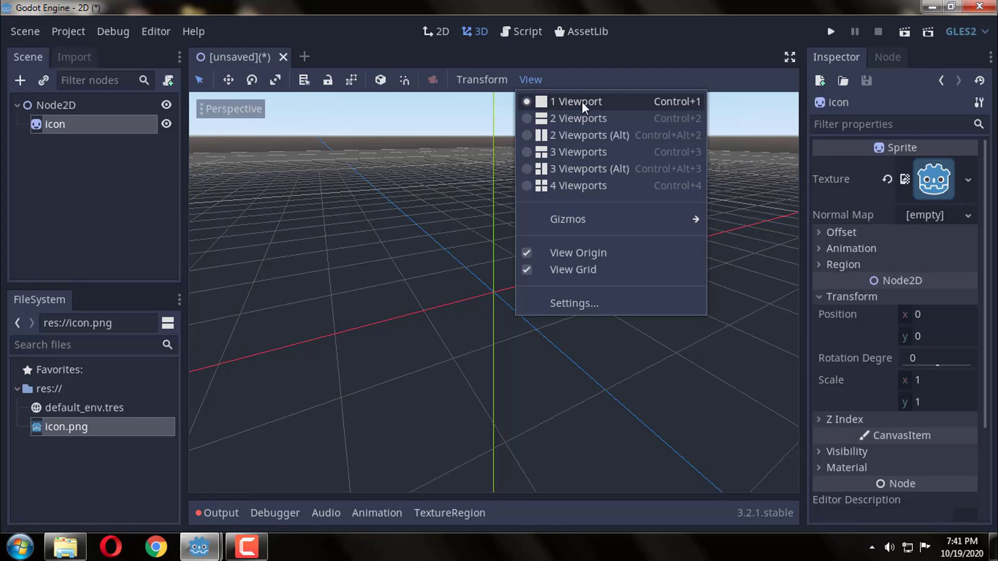
pyautogui.click(574, 303)
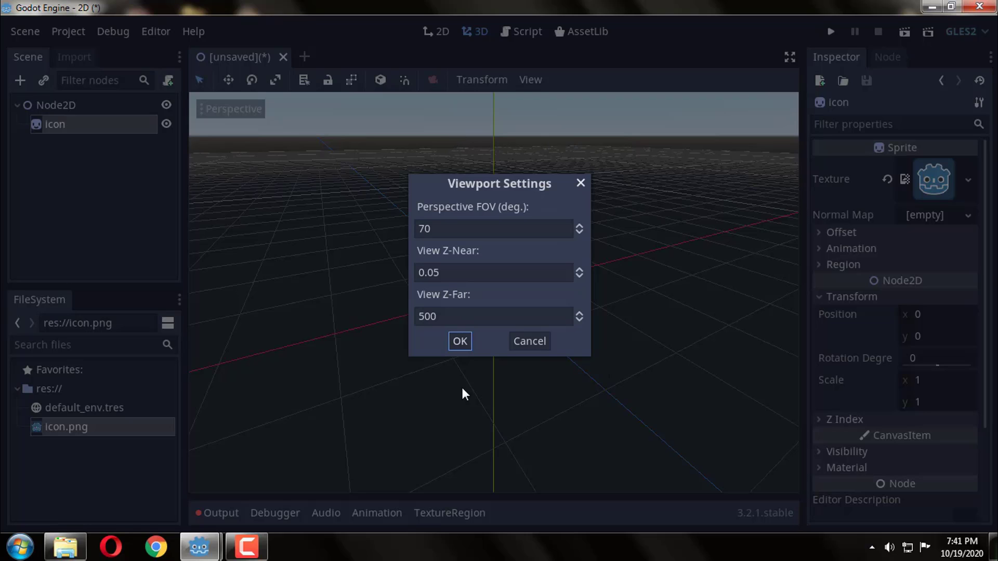
pyautogui.click(676, 120)
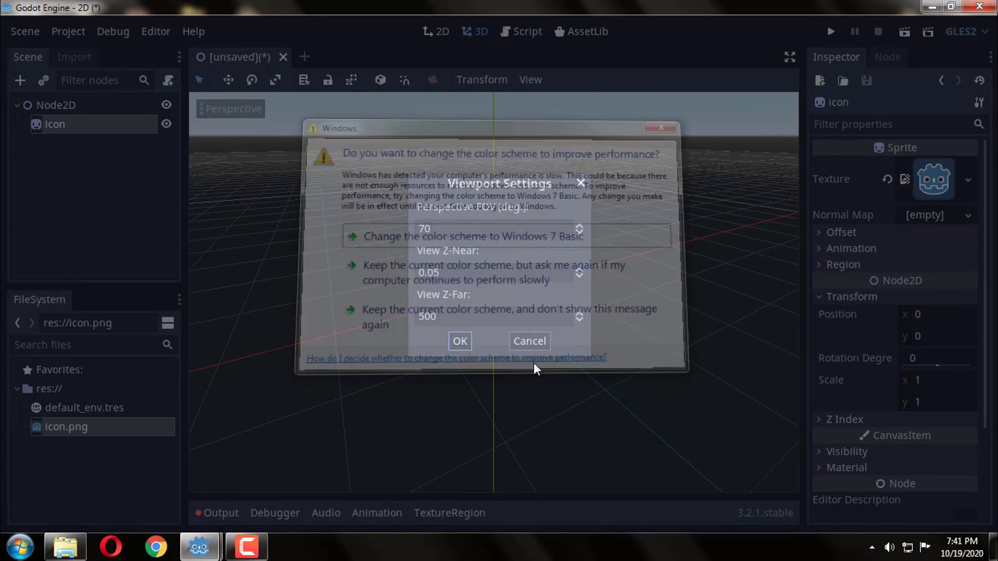
pyautogui.moveTo(445, 275); pyautogui.dragTo(421, 274)
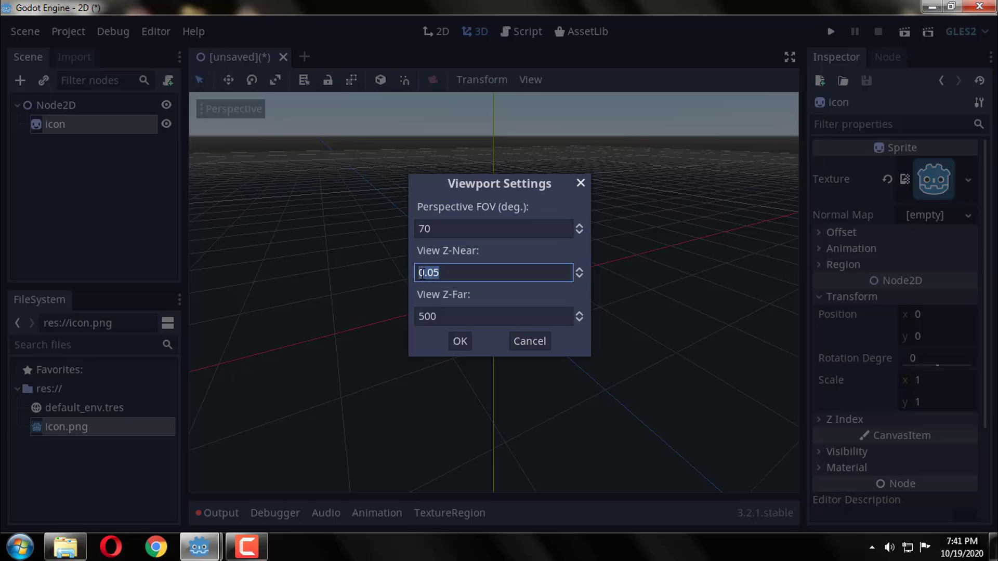
pyautogui.click(442, 274)
pyautogui.click(435, 231)
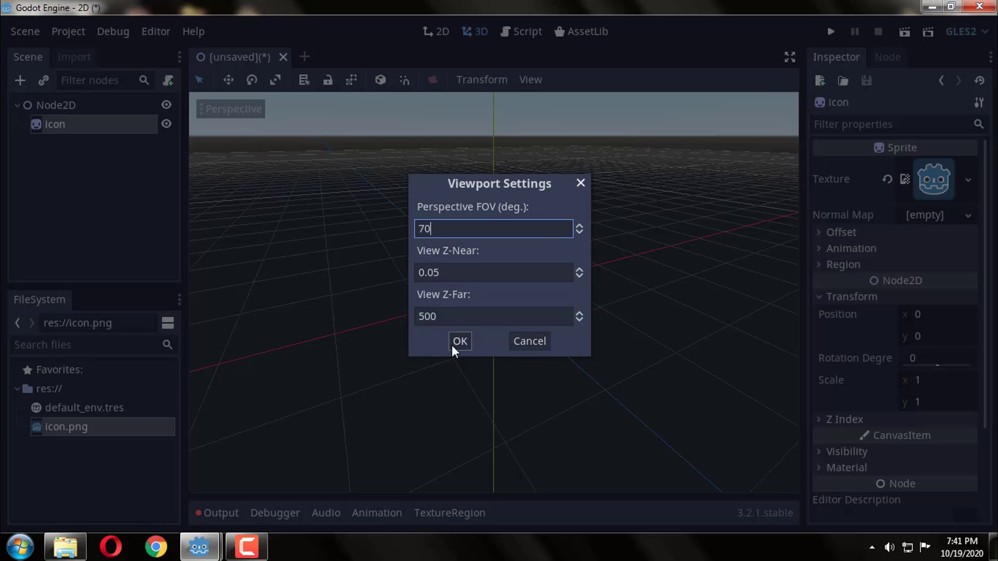
pyautogui.click(520, 341)
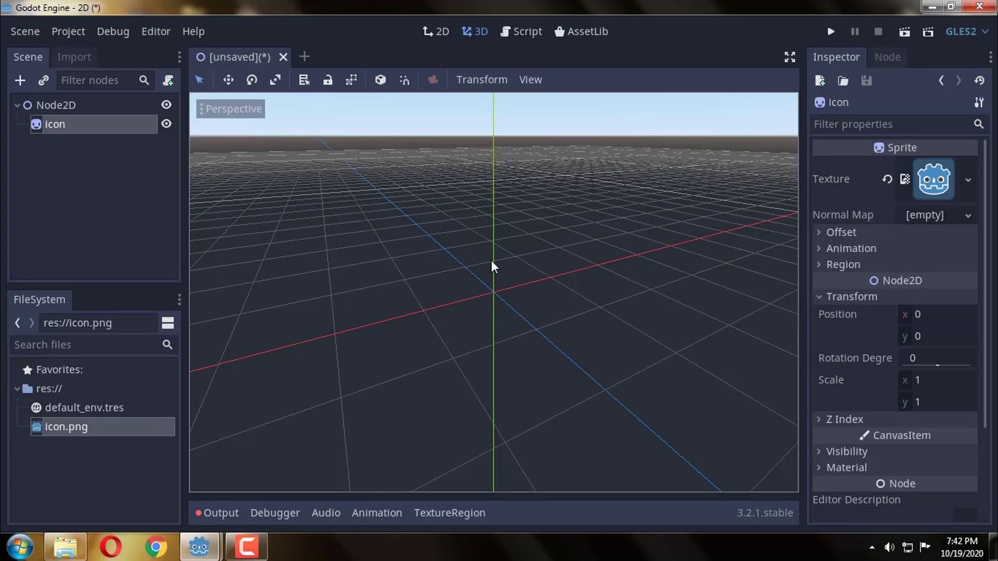
pyautogui.moveTo(246, 243)
pyautogui.mouseDown()
pyautogui.moveTo(259, 345)
pyautogui.moveTo(256, 468)
pyautogui.mouseUp()
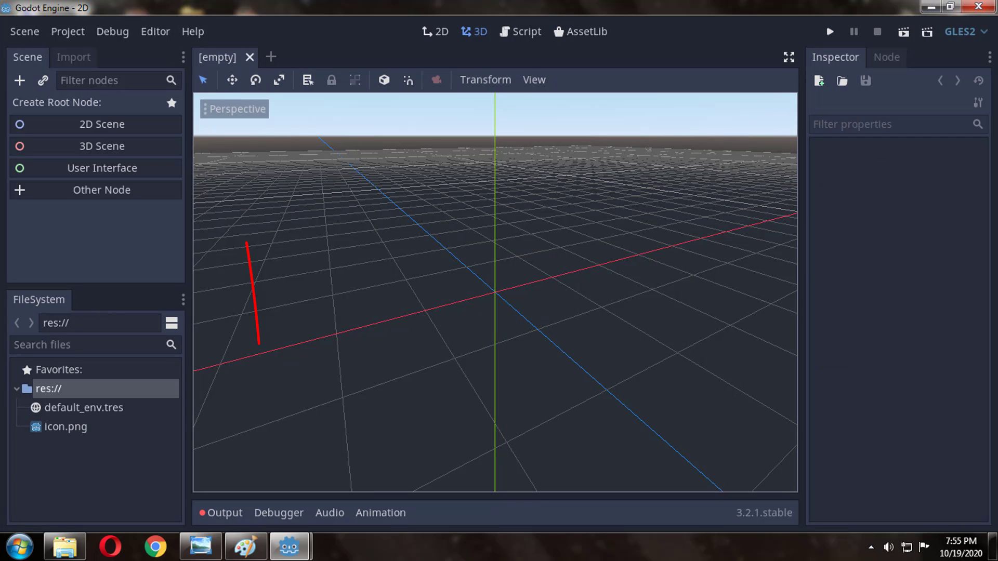
pyautogui.moveTo(315, 395)
pyautogui.mouseDown()
pyautogui.moveTo(251, 488)
pyautogui.moveTo(178, 407)
pyautogui.mouseUp()
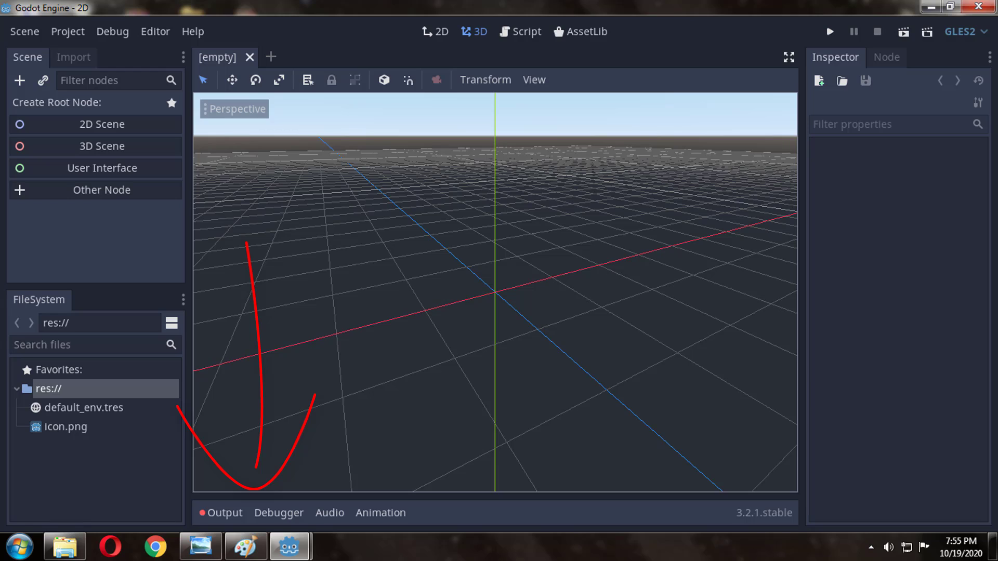